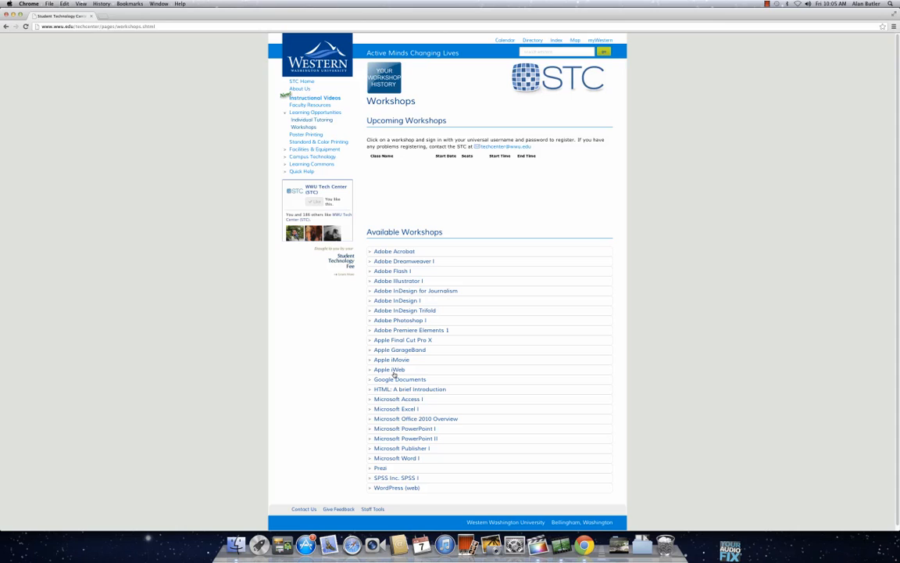
Download the Apple Final Cut Pro X workshop zip file and open the downloaded fcpx.zip to unpack it.
click(407, 342)
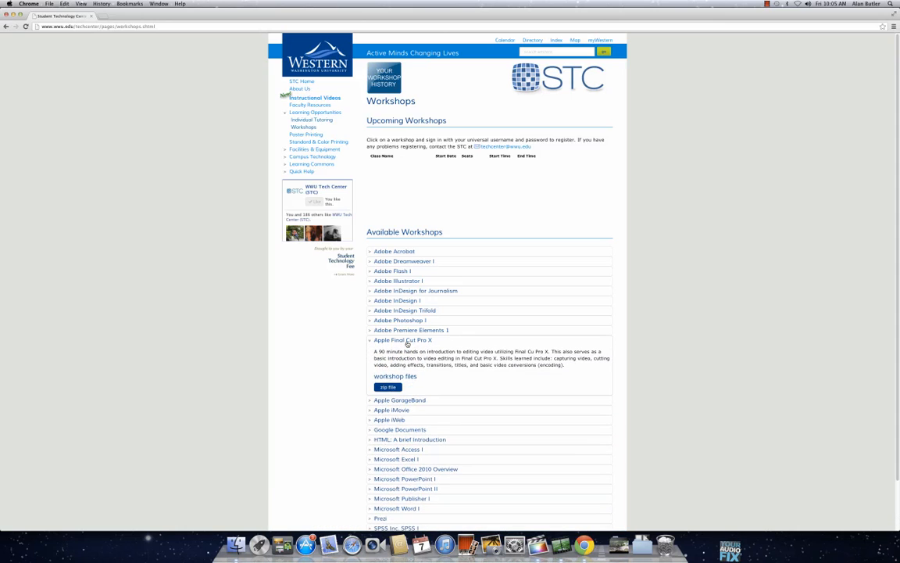
click(386, 388)
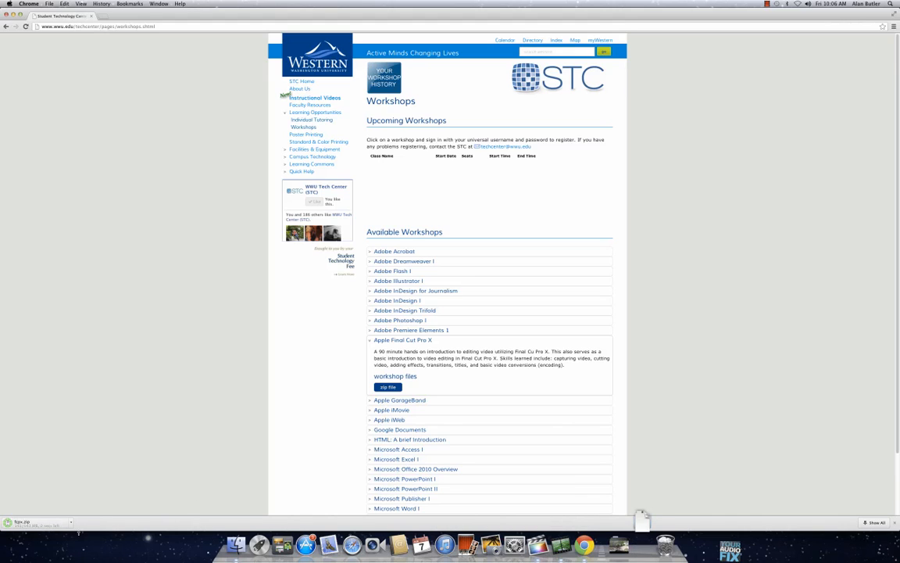
click(68, 523)
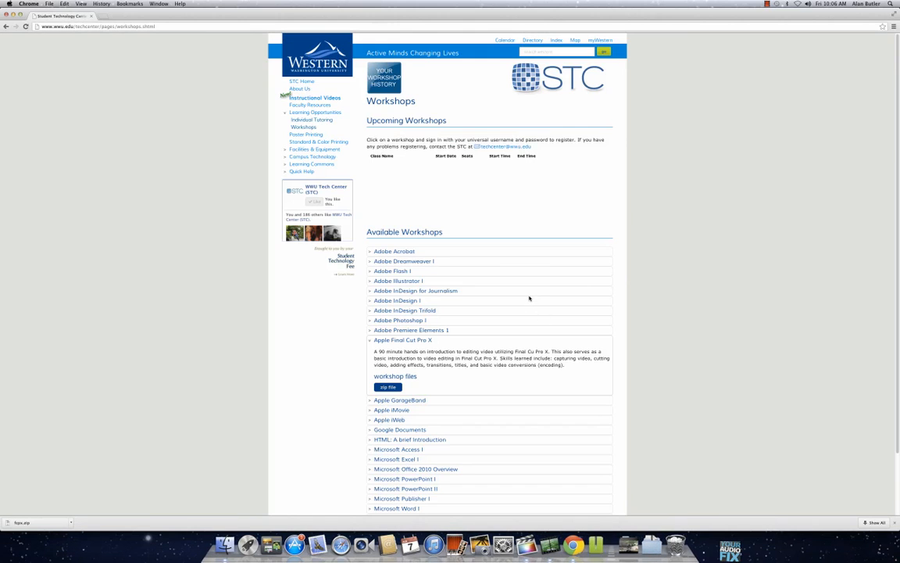
Check the Downloads folder for the unpacked footage2 folder, clear the browser and Finder windows away, and switch to Final Cut Pro.
click(640, 544)
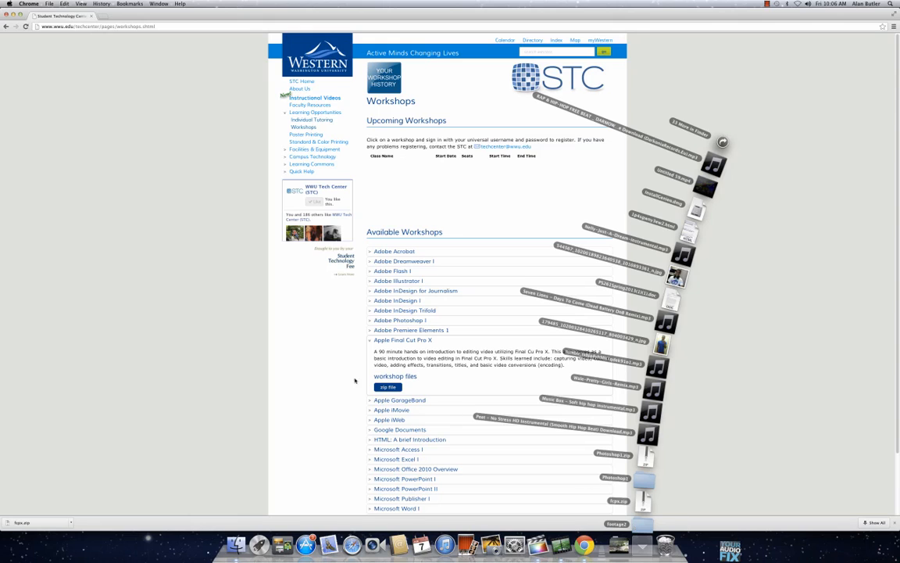
click(290, 401)
click(13, 16)
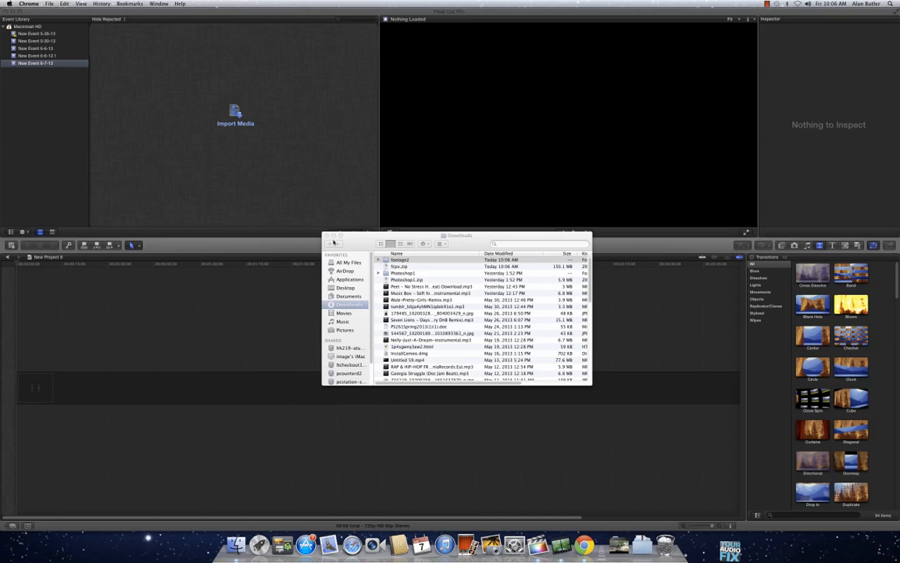
click(333, 235)
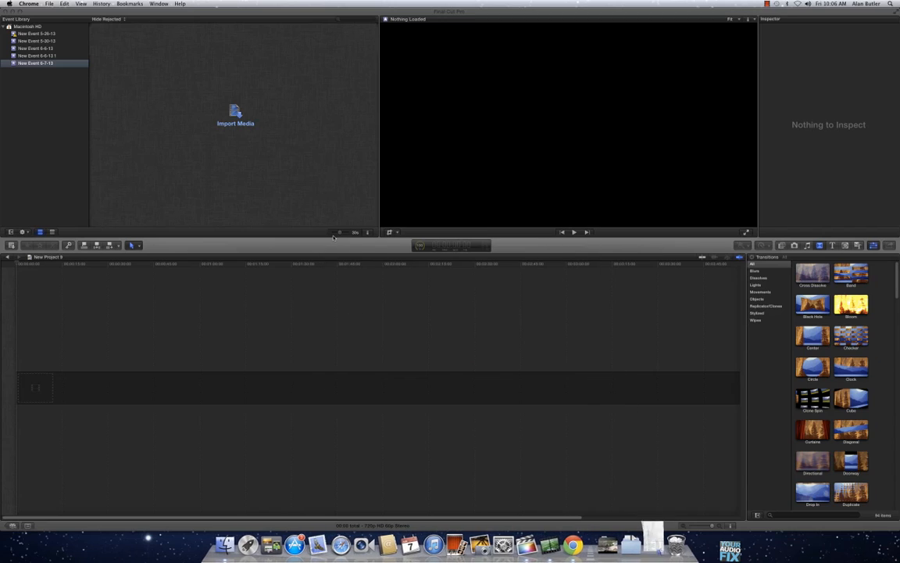
click(115, 54)
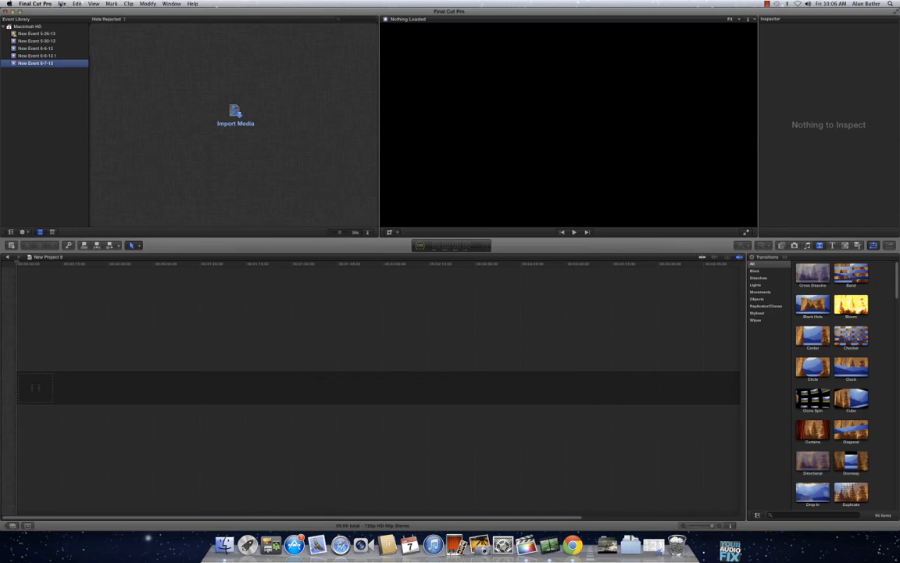
click(62, 4)
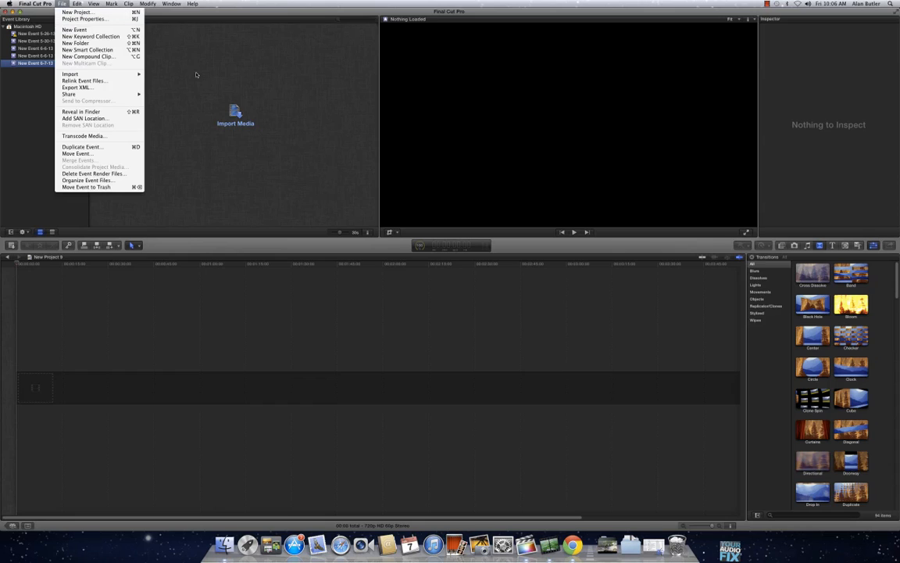
click(196, 97)
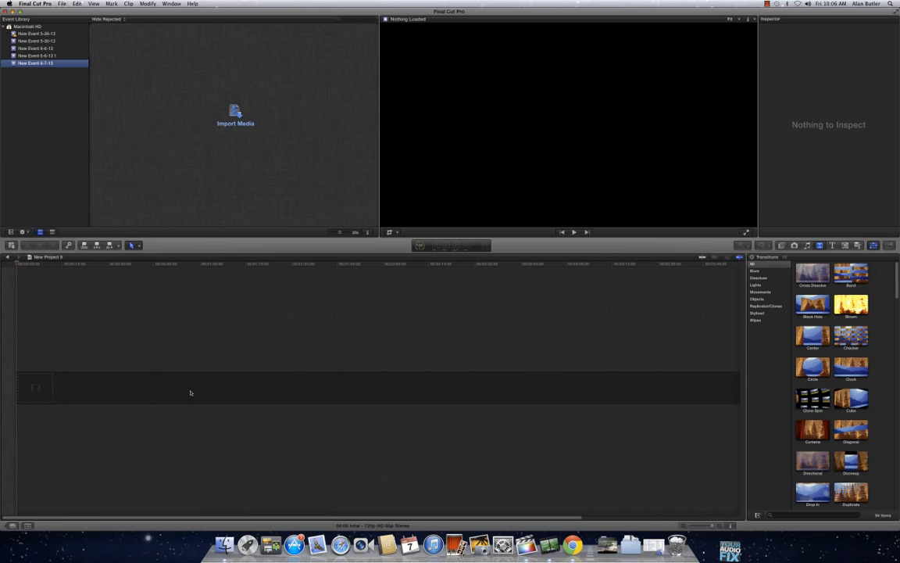
Import all files from the footage2 folder in Downloads into New Event 6-7-13 and check the background tasks' progress.
click(238, 131)
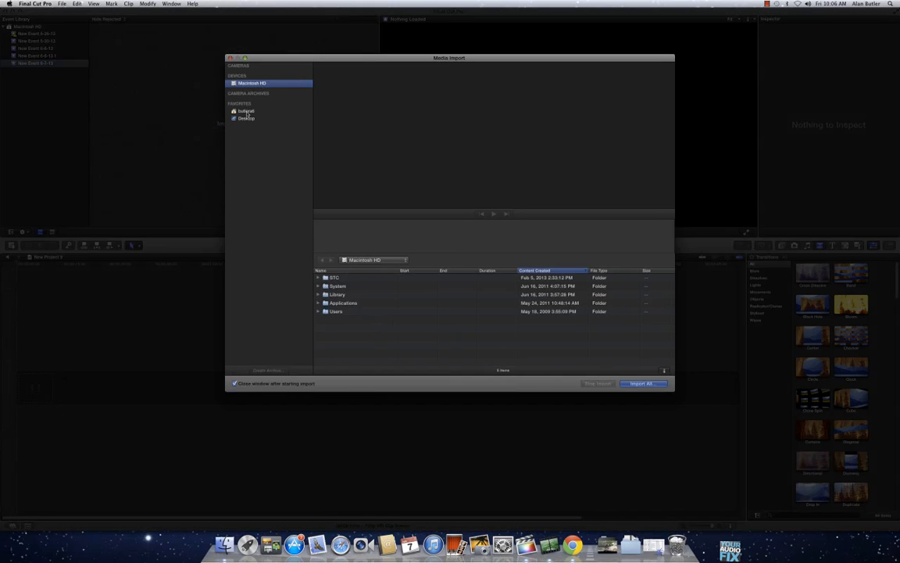
click(246, 112)
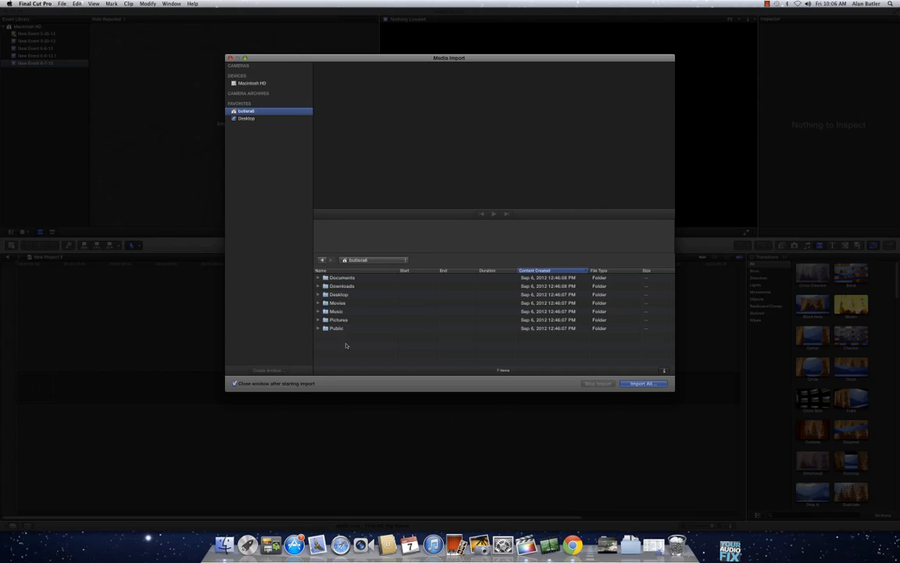
double_click(342, 287)
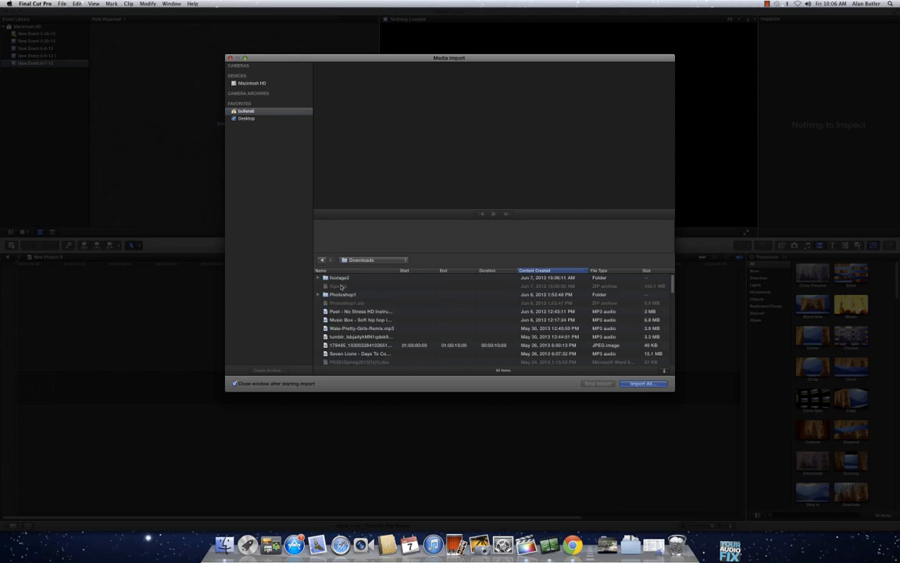
double_click(339, 278)
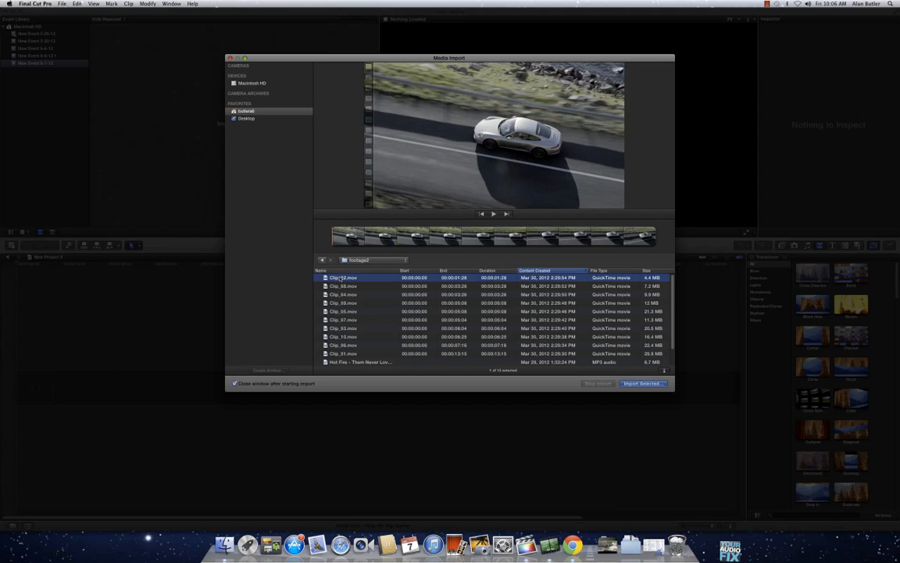
key(super+a)
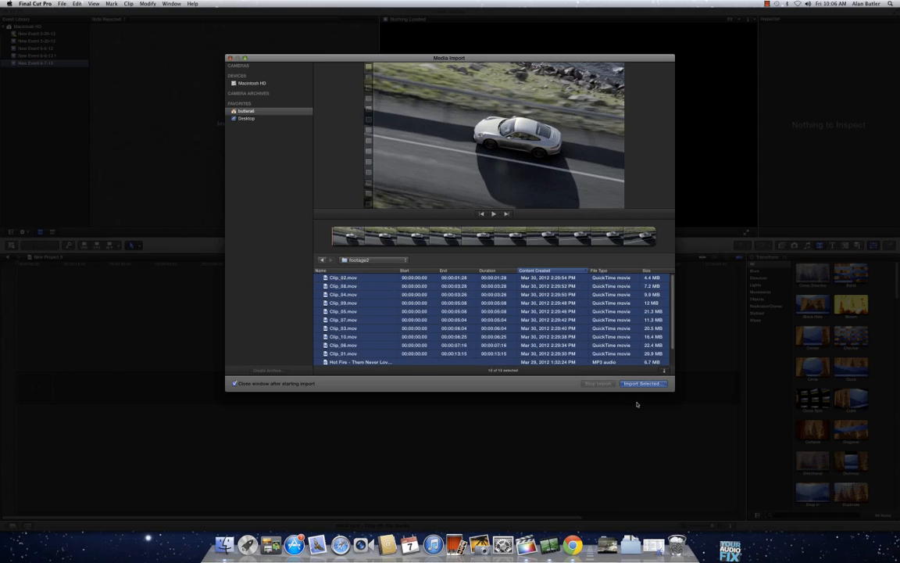
click(642, 384)
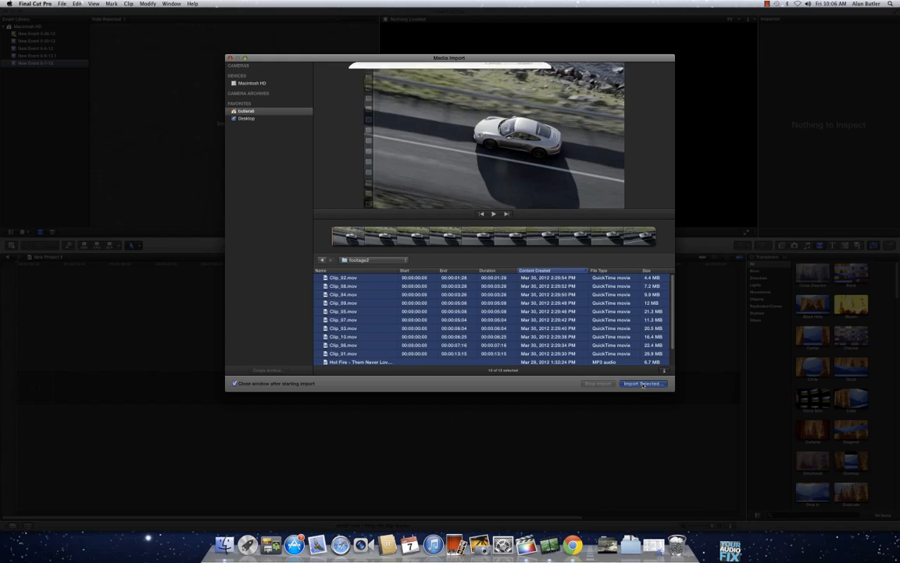
click(521, 231)
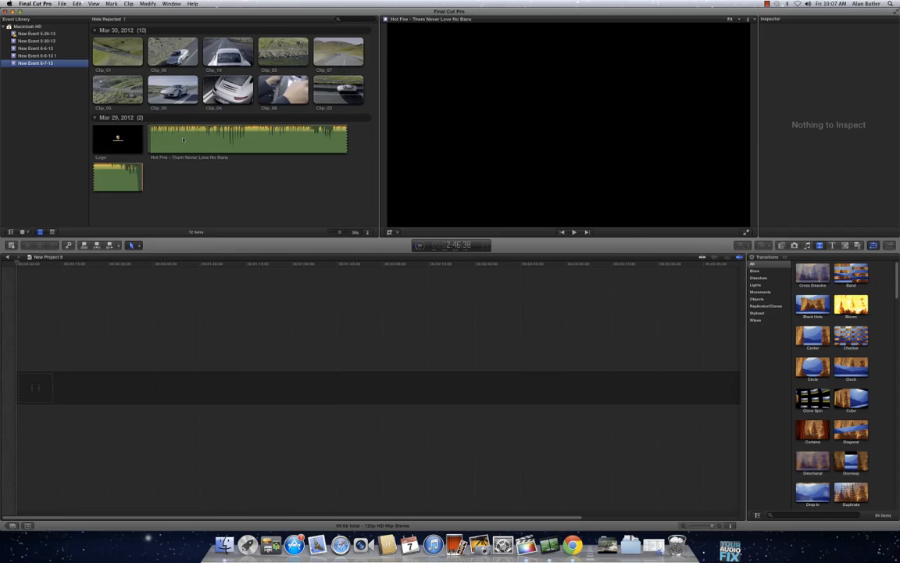
click(419, 247)
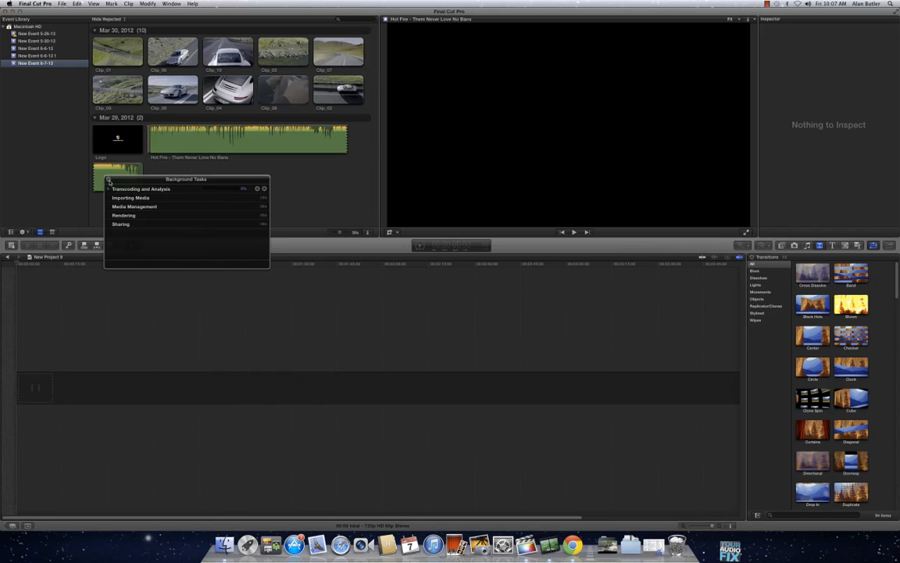
click(109, 180)
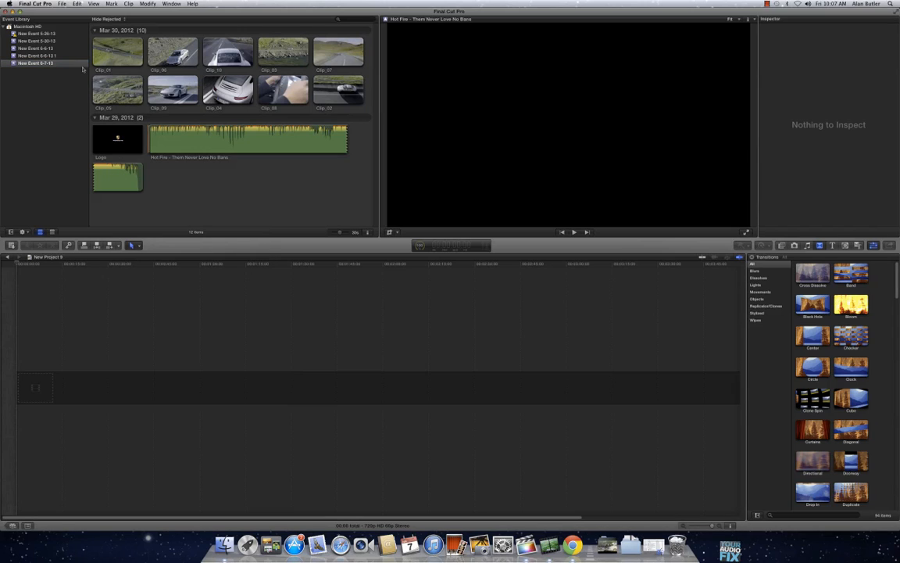
Place about the first 9:14 of Clip_01 at the start of the empty timeline and play it back.
click(96, 52)
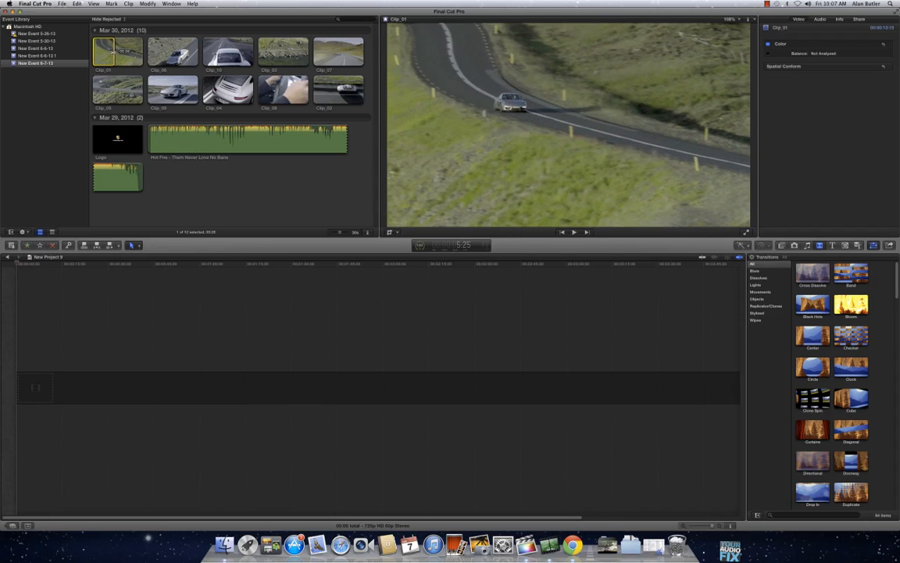
drag(115, 53, 127, 53)
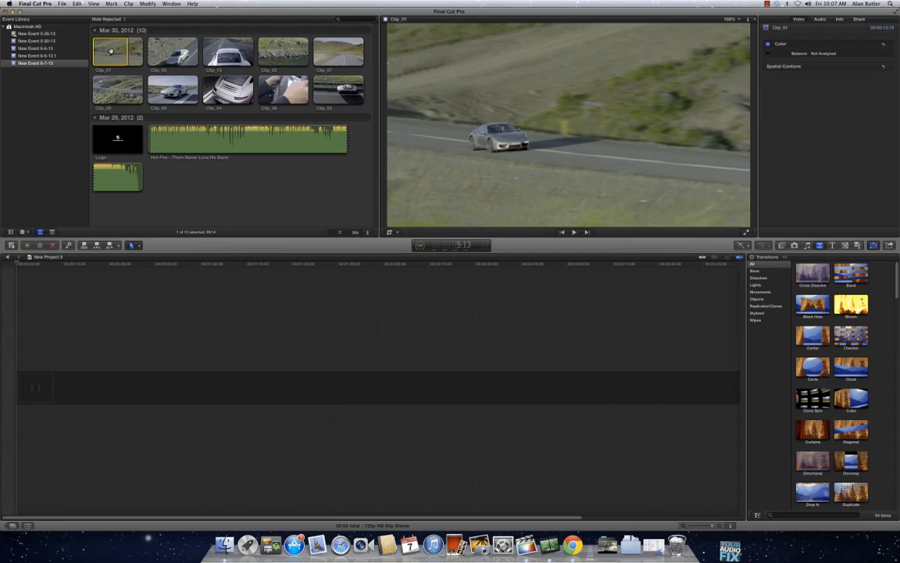
click(110, 47)
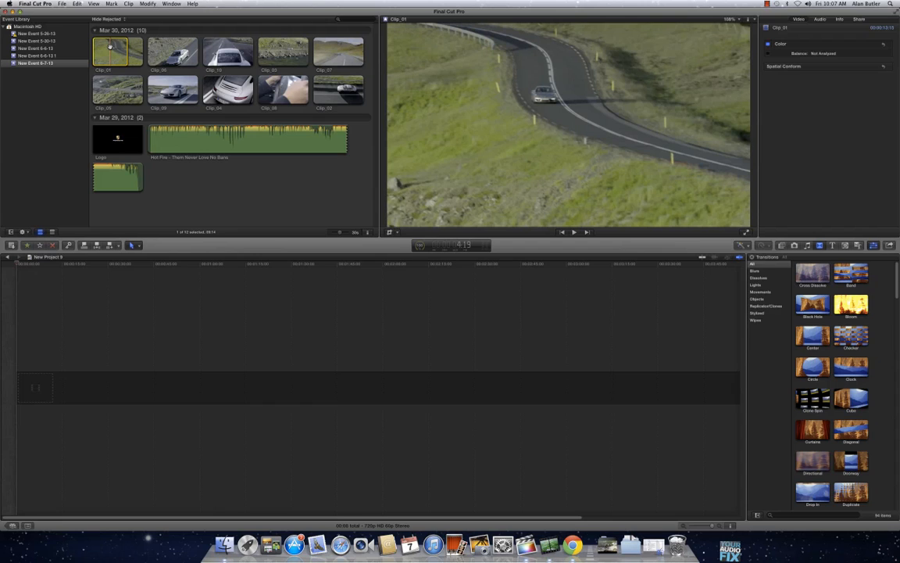
drag(110, 47, 35, 389)
key(space)
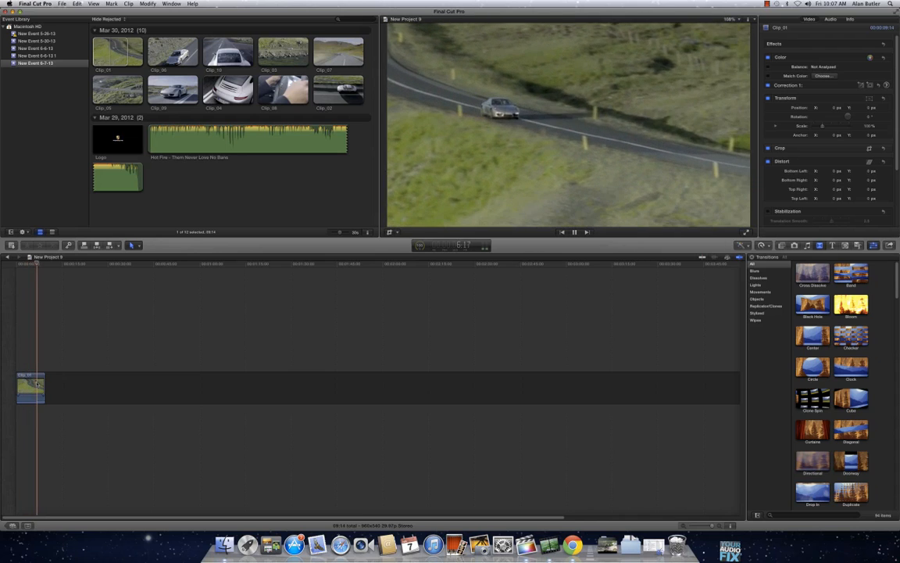
key(space)
Append a range of about 3:02 from Clip_06 and one of about 2:29 from Clip_10 after Clip_01 in the timeline.
click(148, 51)
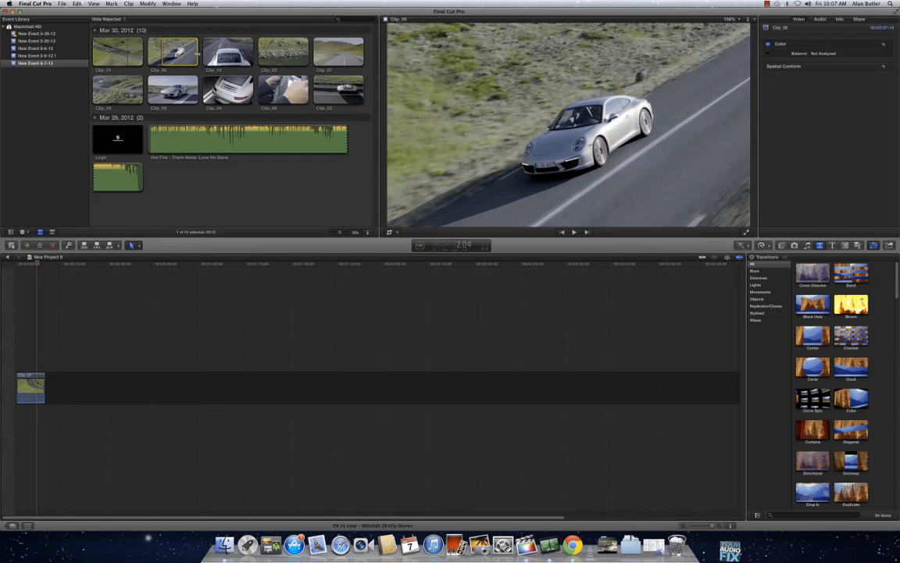
drag(197, 54, 52, 367)
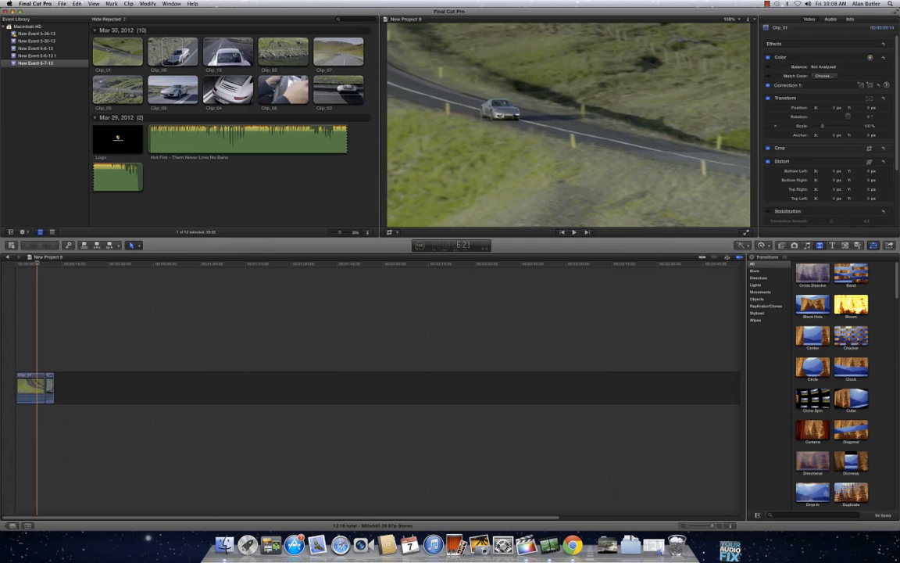
click(226, 50)
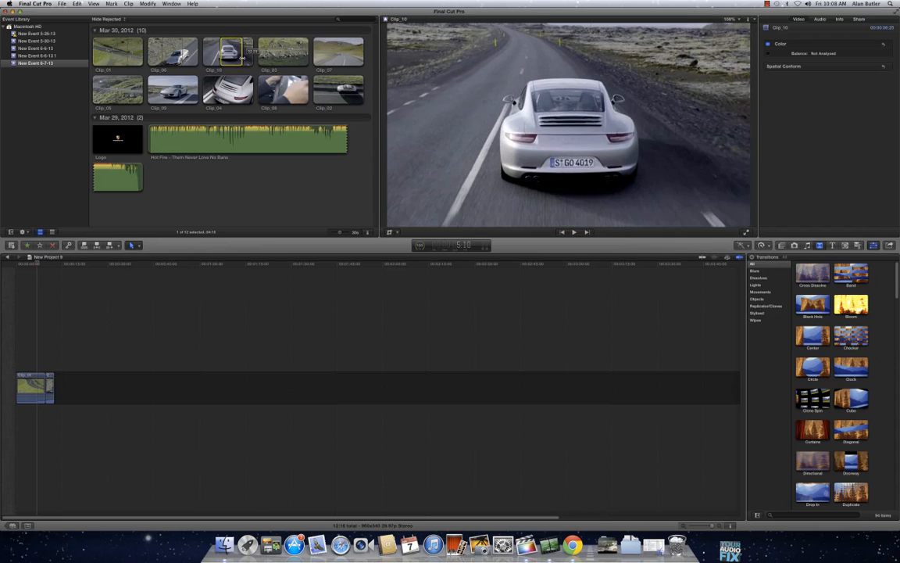
drag(234, 52, 59, 388)
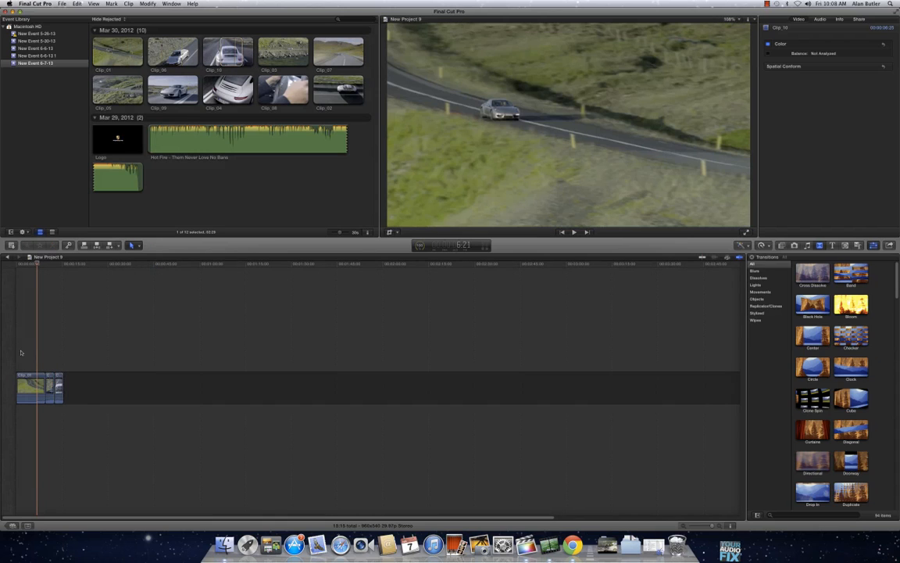
Play through the three-clip sequence and return the playhead to the start of the timeline.
key(space)
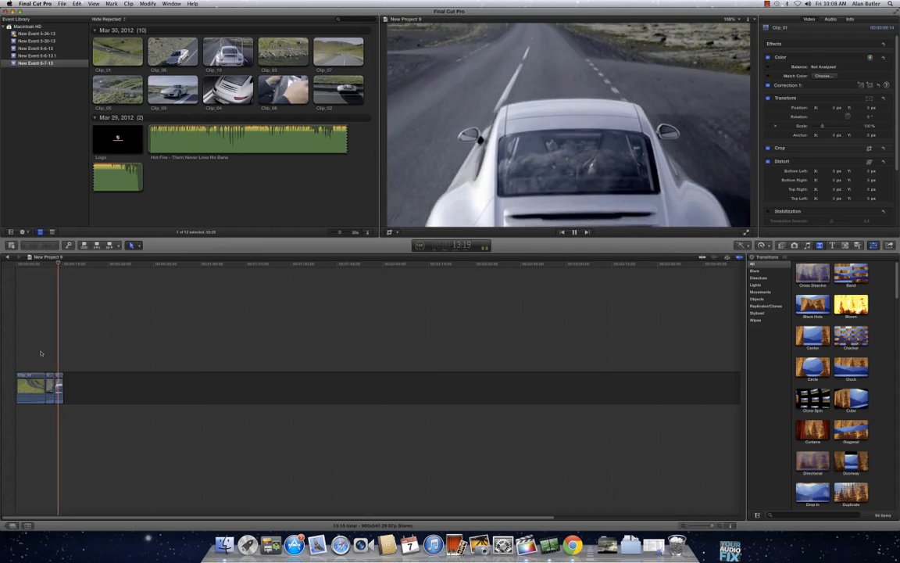
key(space)
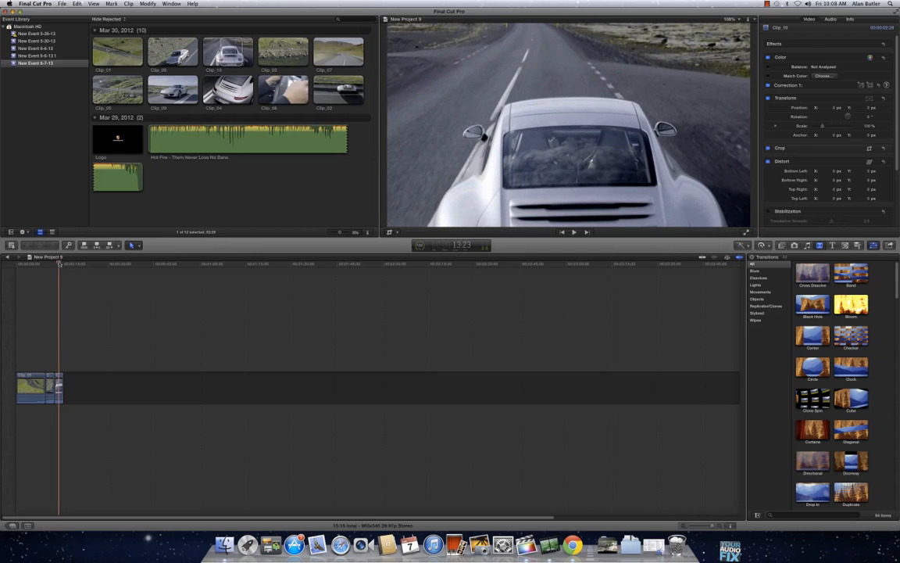
drag(58, 264, 16, 265)
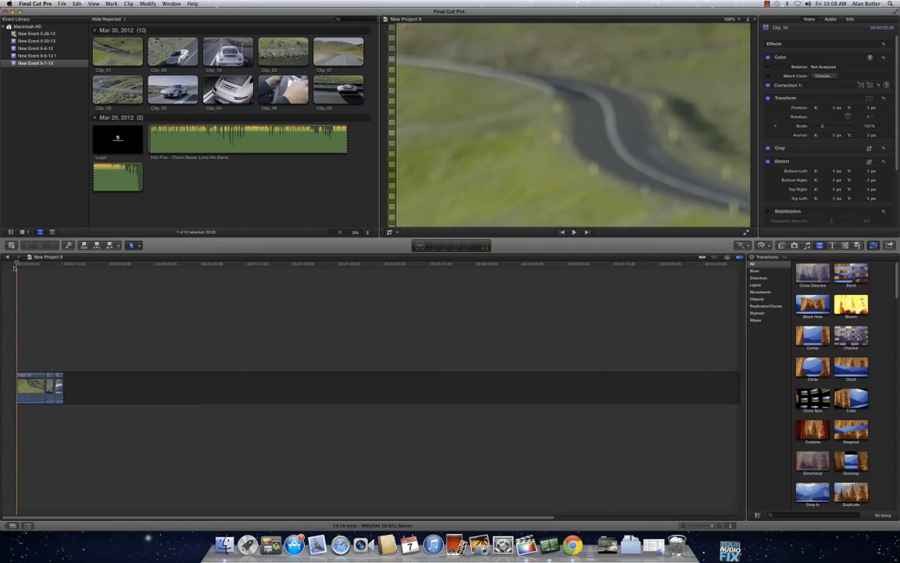
Insert about four seconds of the Logo clip before Clip_01 at the start of the timeline and preview the result.
click(119, 147)
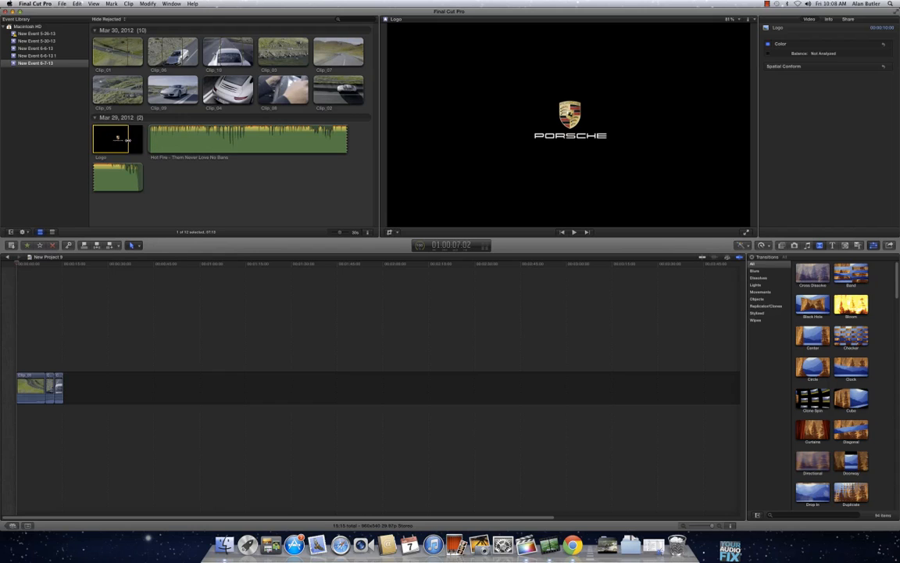
drag(129, 140, 9, 367)
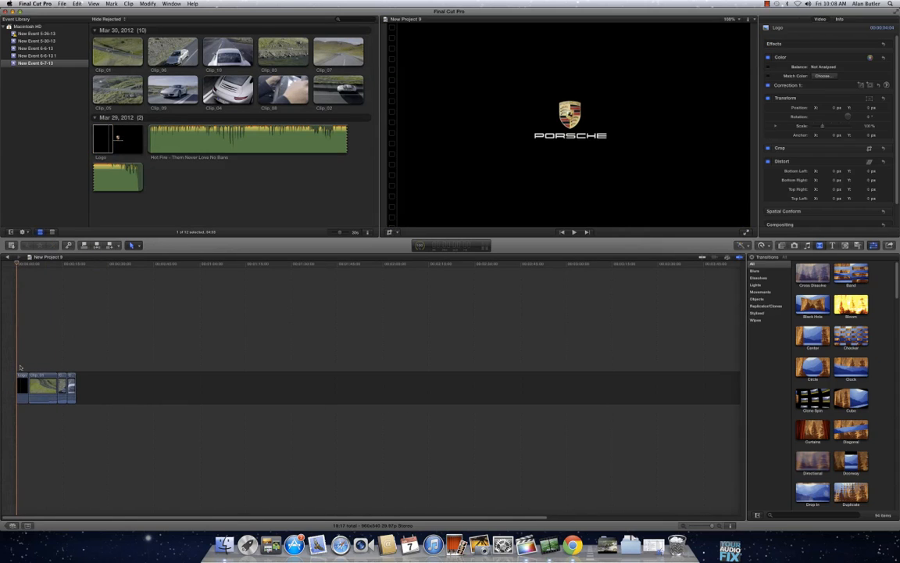
key(space)
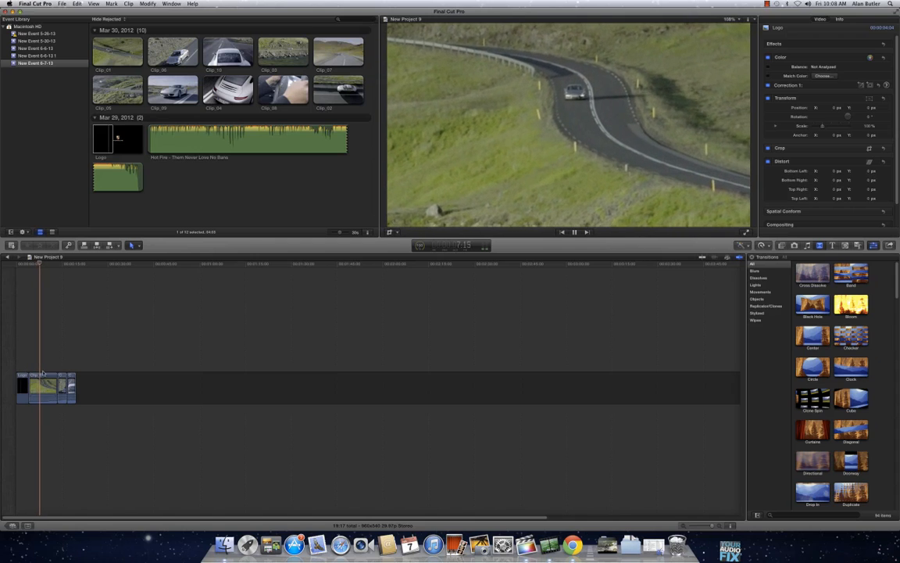
key(space)
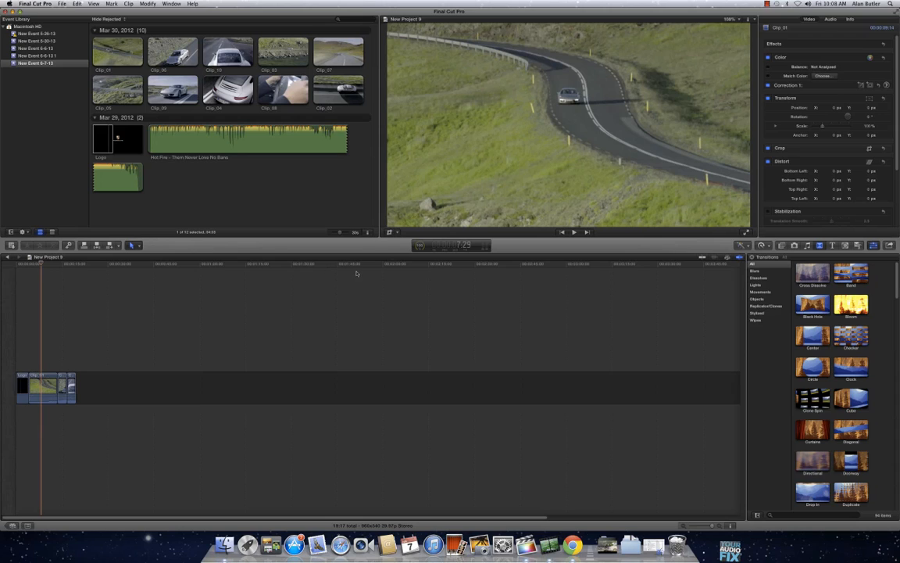
Crop Clip_01 in Crop mode to a tighter framing of the car and road, and apply the crop.
click(43, 387)
click(396, 233)
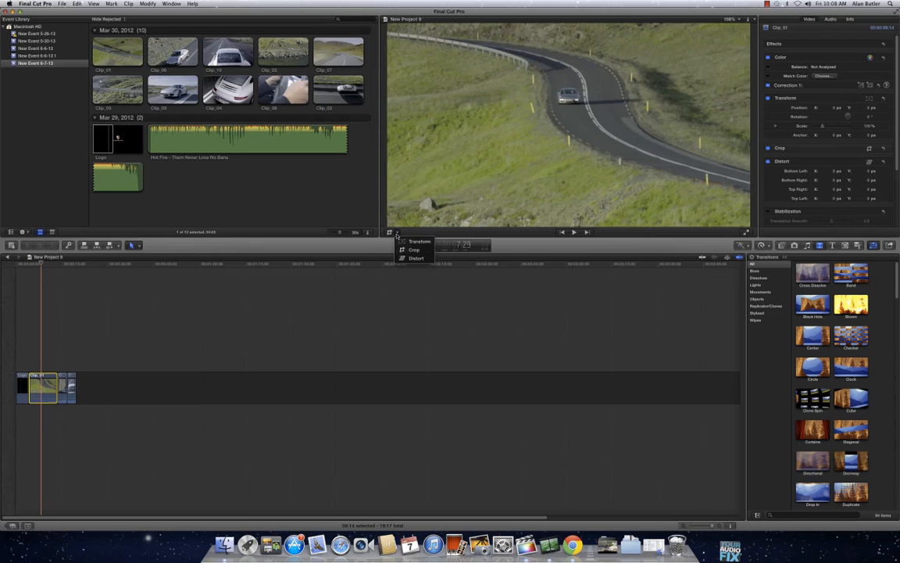
click(409, 251)
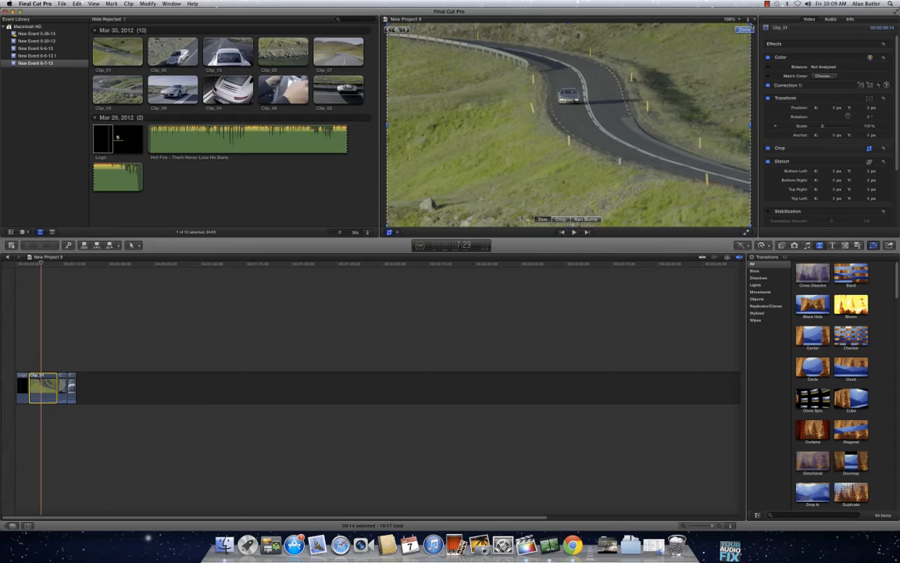
drag(748, 27, 670, 82)
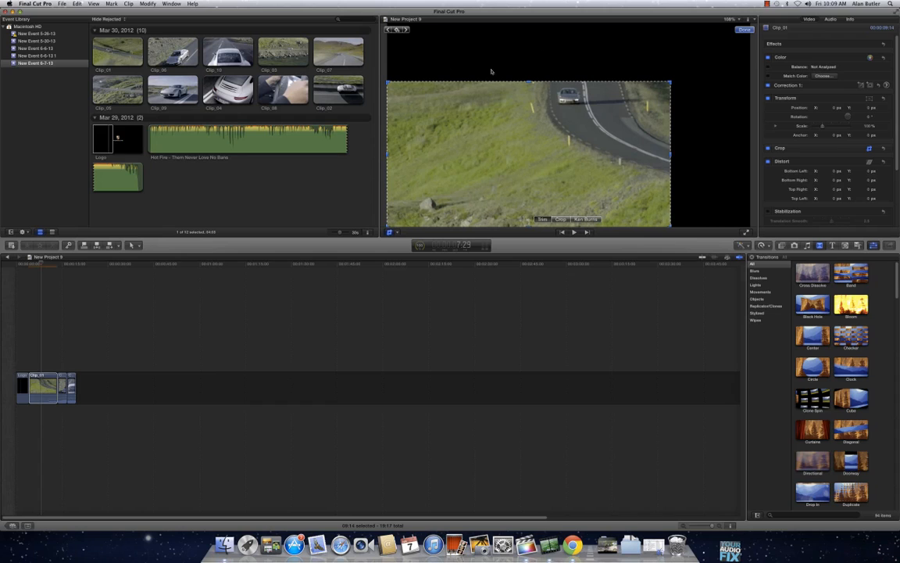
click(564, 219)
drag(671, 82, 751, 25)
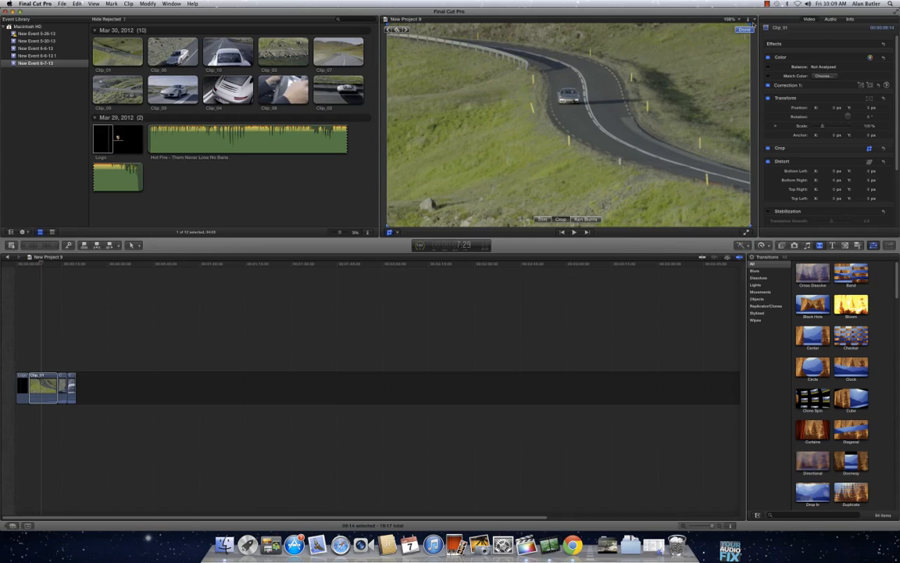
drag(676, 23, 694, 70)
click(744, 29)
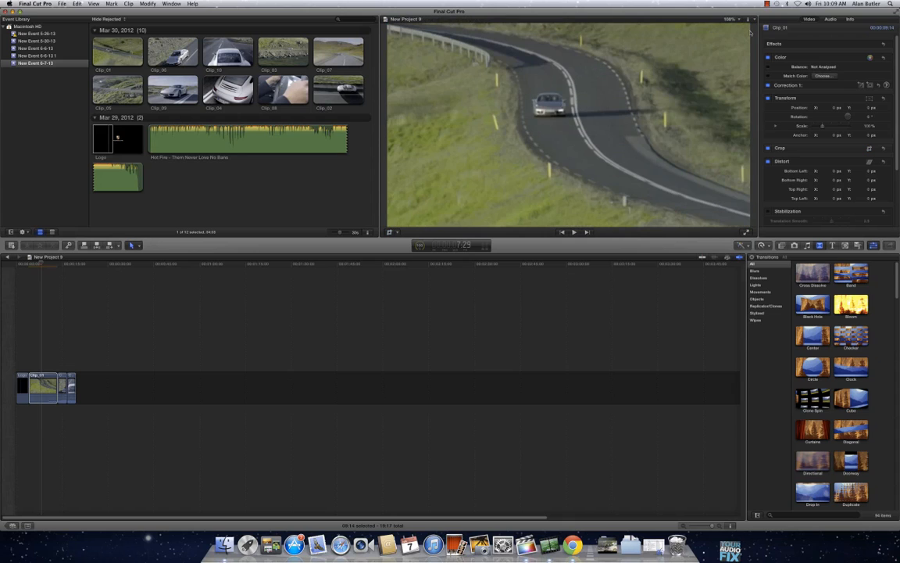
right_click(550, 547)
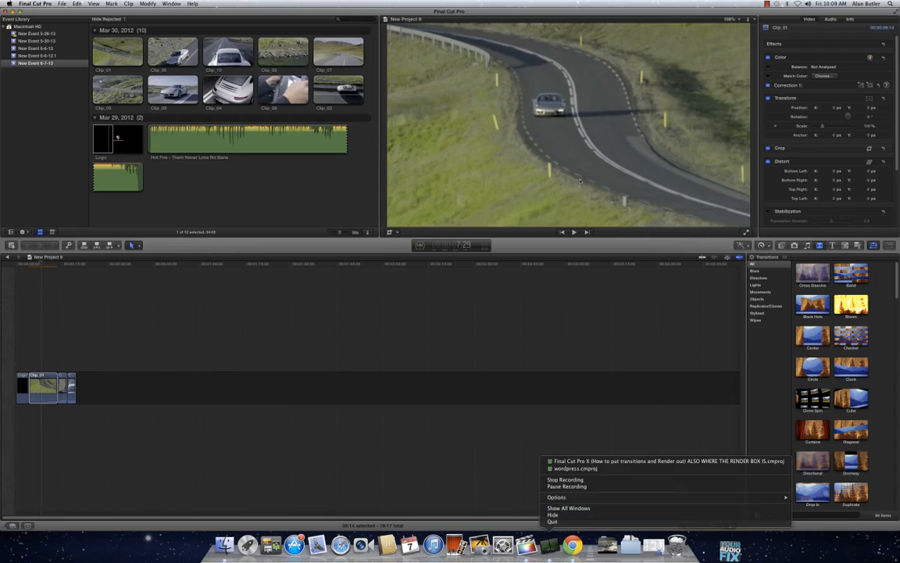
click(563, 148)
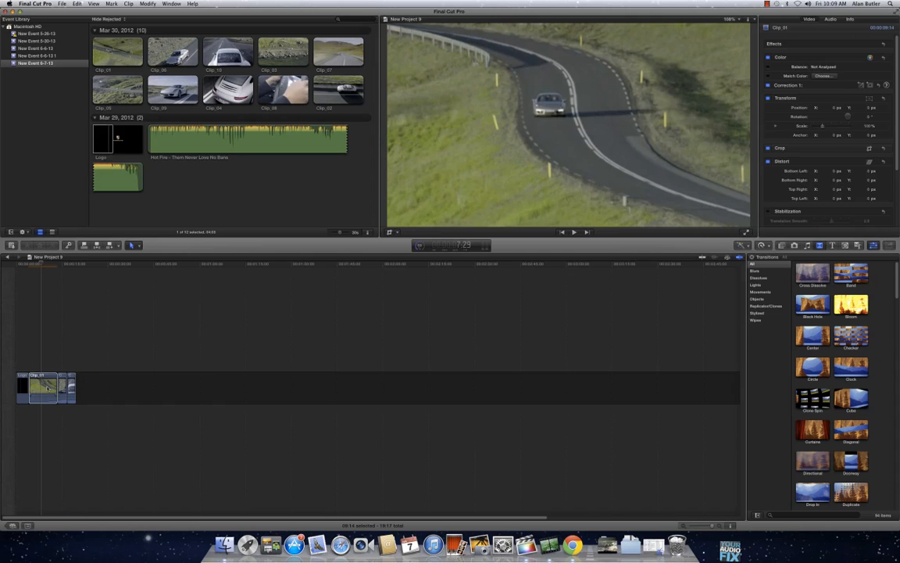
Trim the Logo clip's frame by about 171 px from the top and about 283 px from the right, and apply it.
click(28, 358)
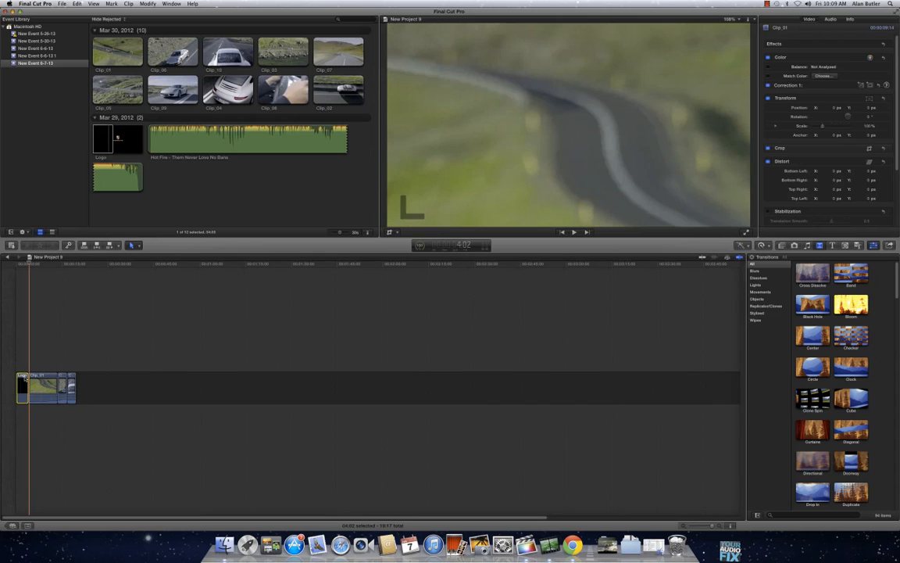
click(23, 320)
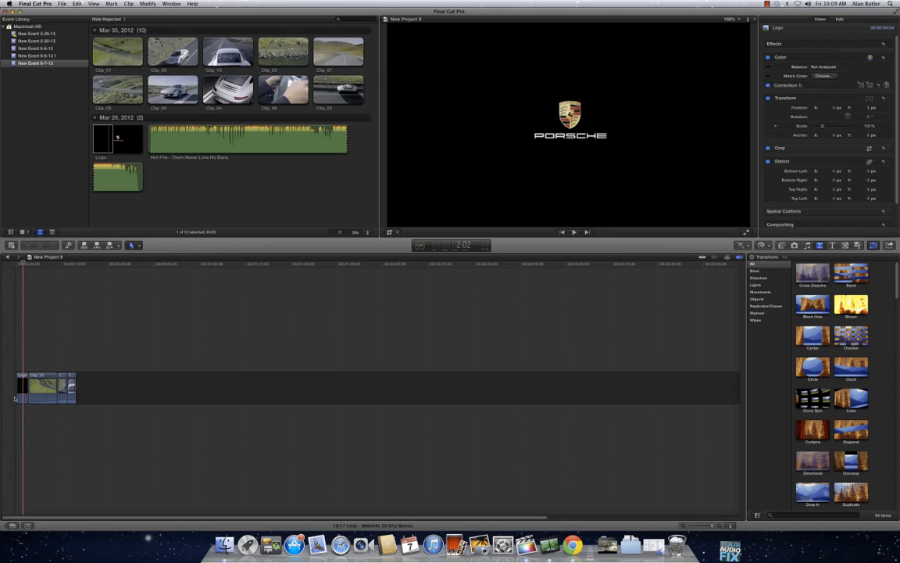
click(21, 386)
click(398, 232)
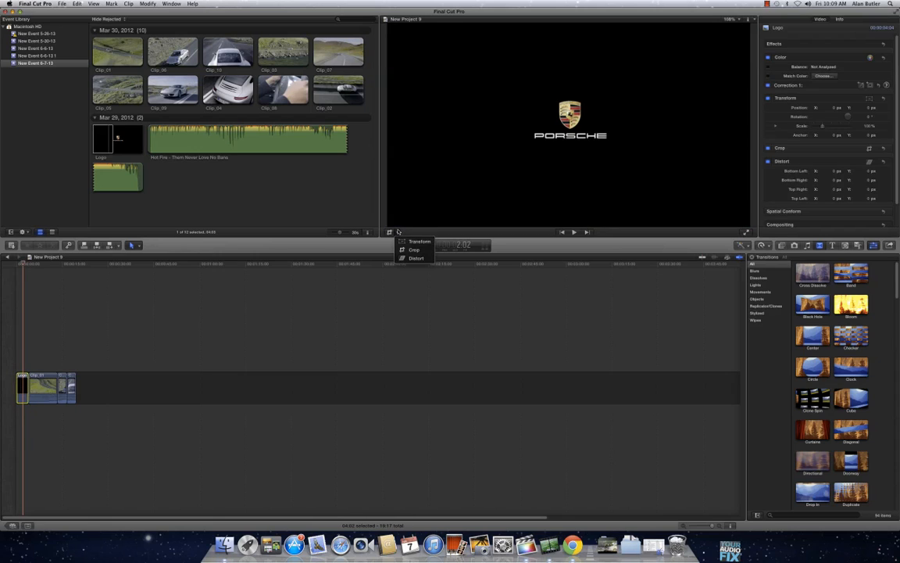
click(414, 250)
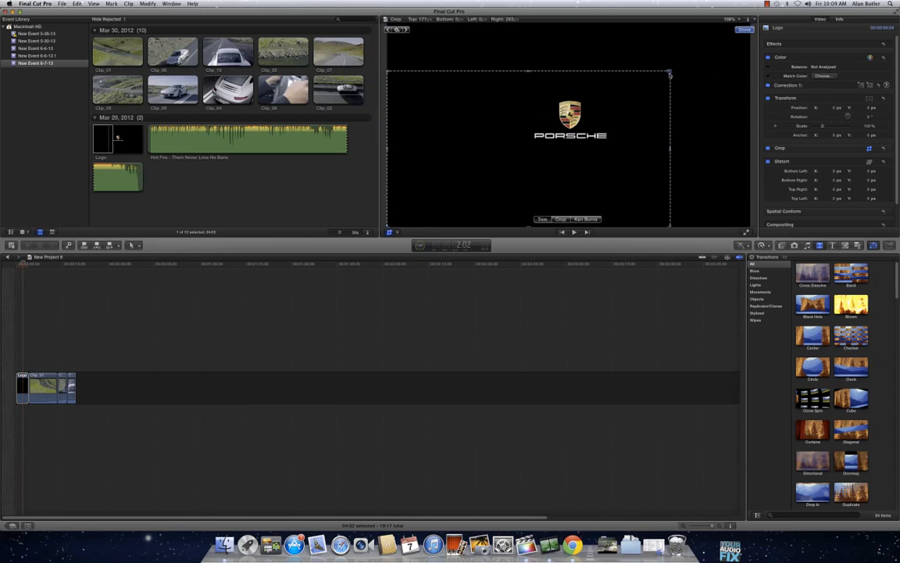
click(738, 32)
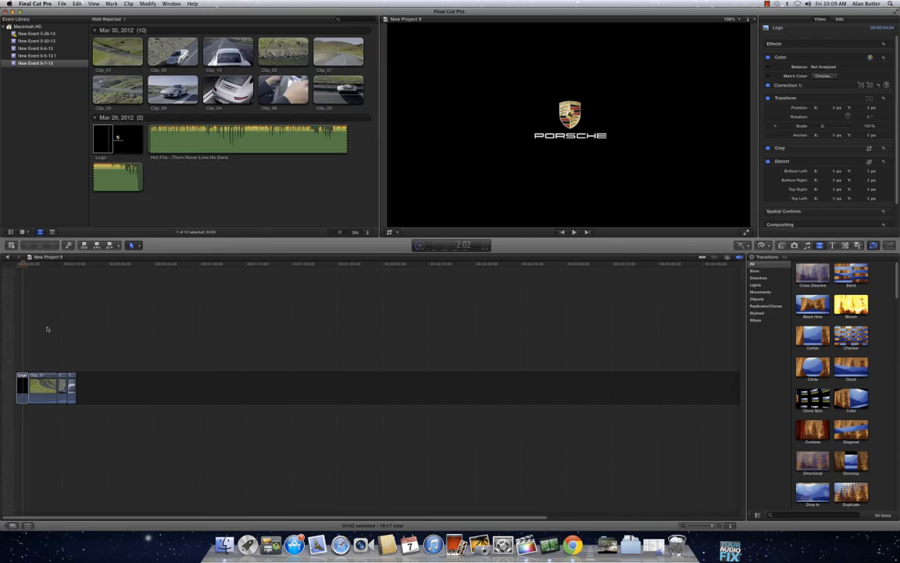
click(46, 383)
right_click(46, 384)
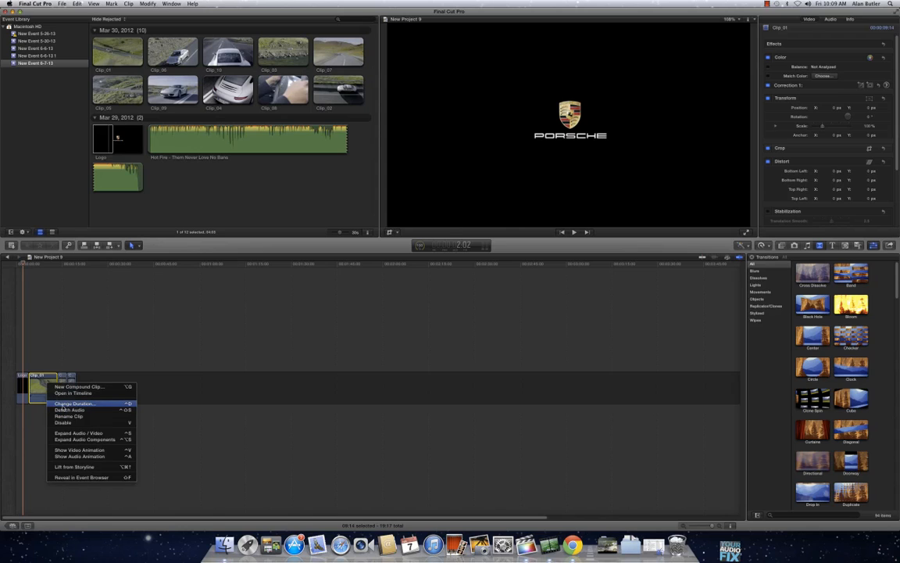
click(47, 329)
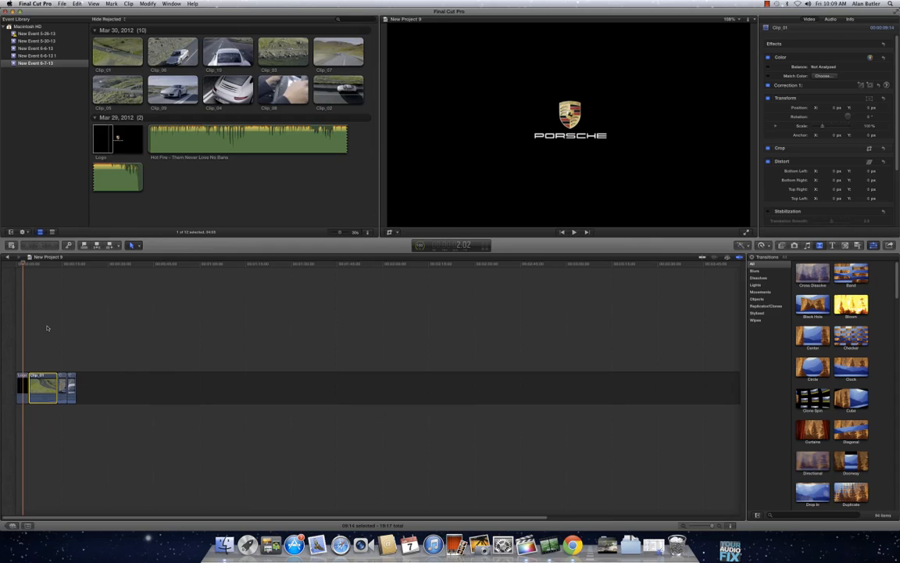
Attach the Hot Fire song beneath the clips from the start of the timeline and play back the opening.
click(162, 143)
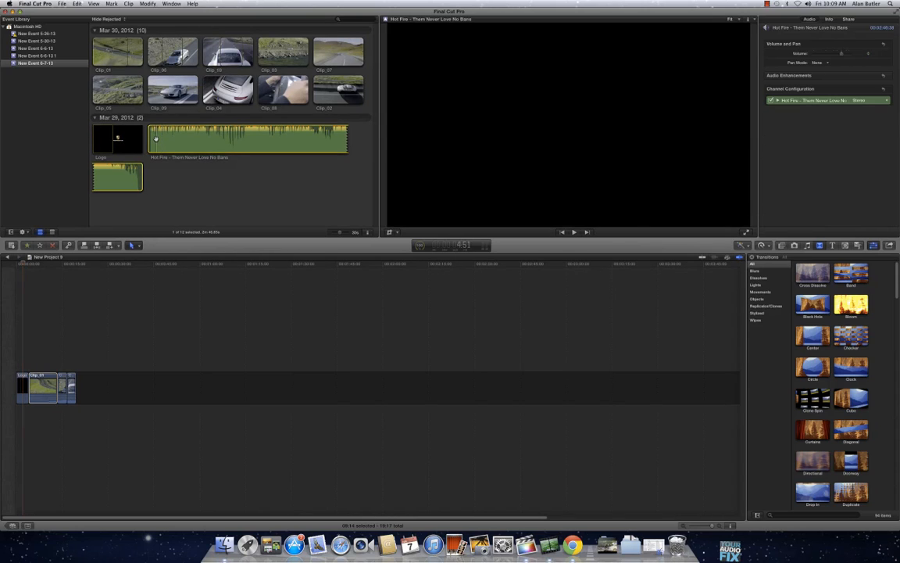
drag(149, 141, 19, 415)
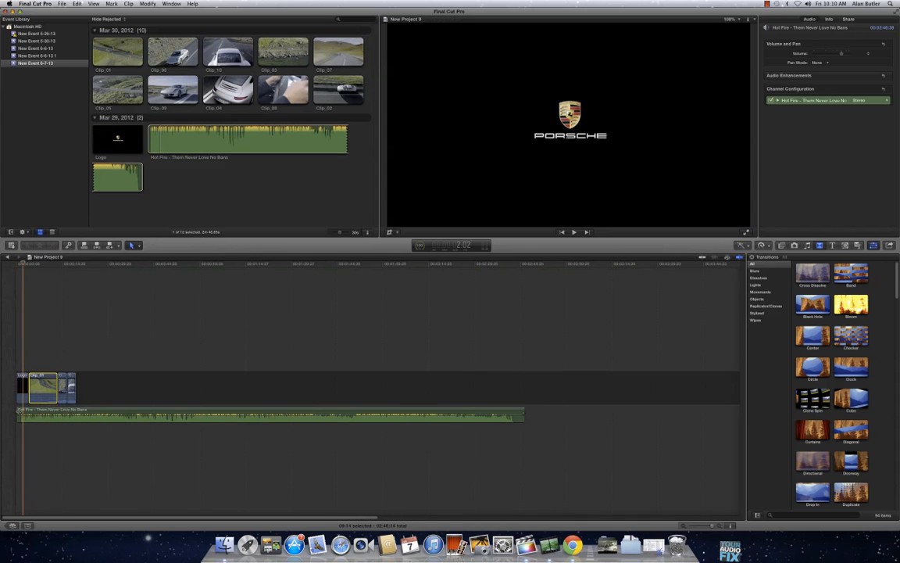
click(17, 361)
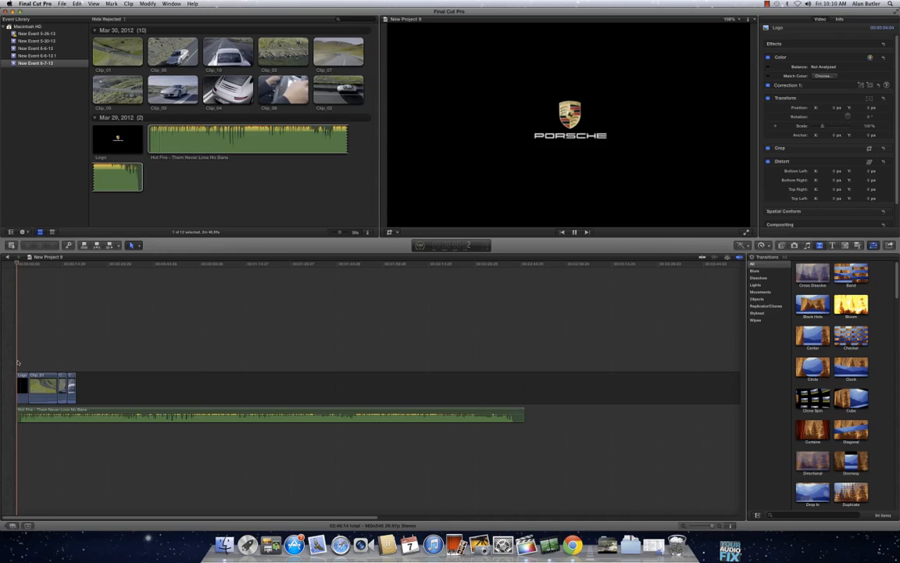
key(space)
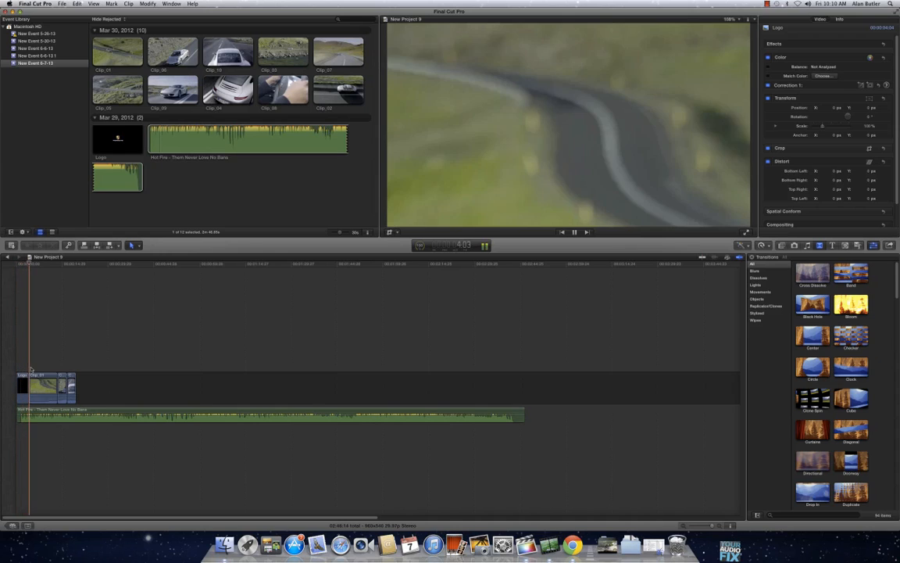
key(space)
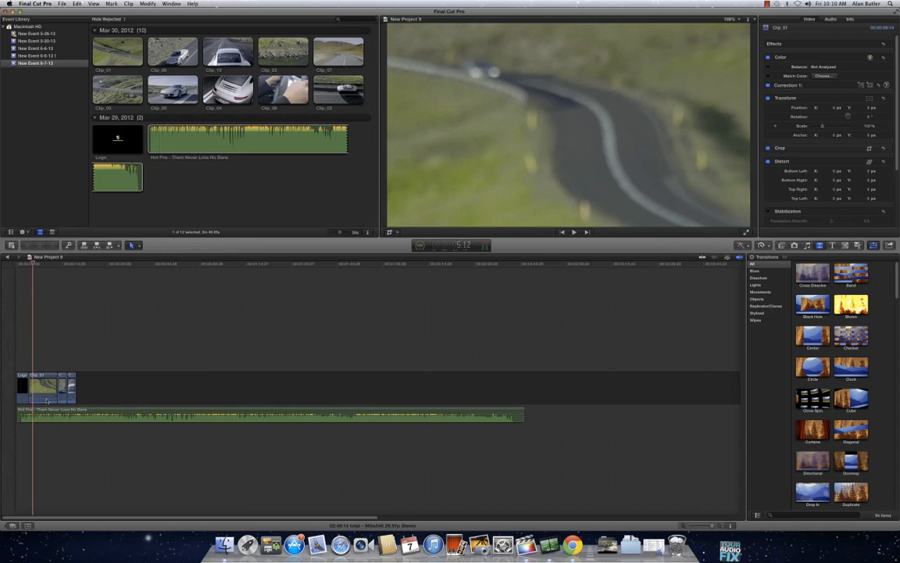
Examine frames within Clip_01, Clip_06 and Clip_10 by placing the playhead in each clip in turn.
mouse_move(47, 397)
click(48, 398)
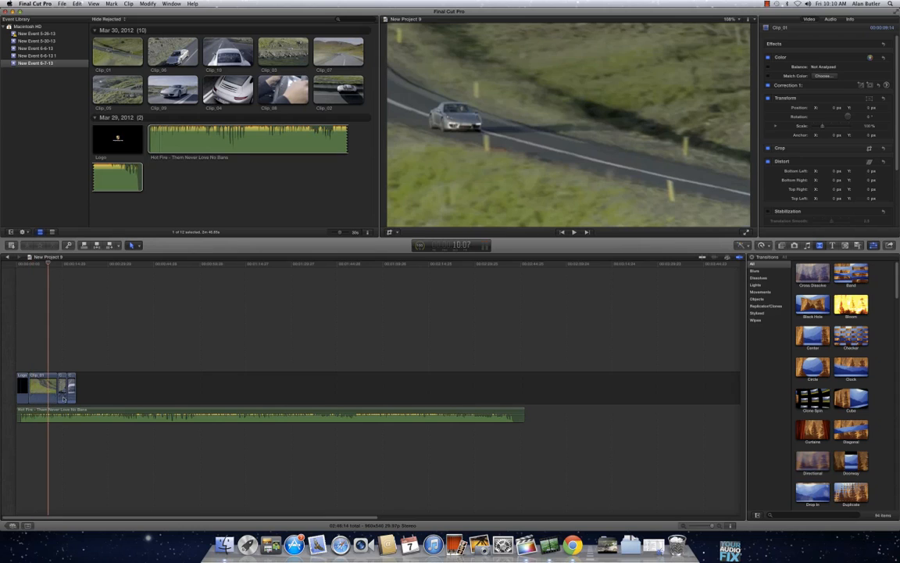
click(65, 397)
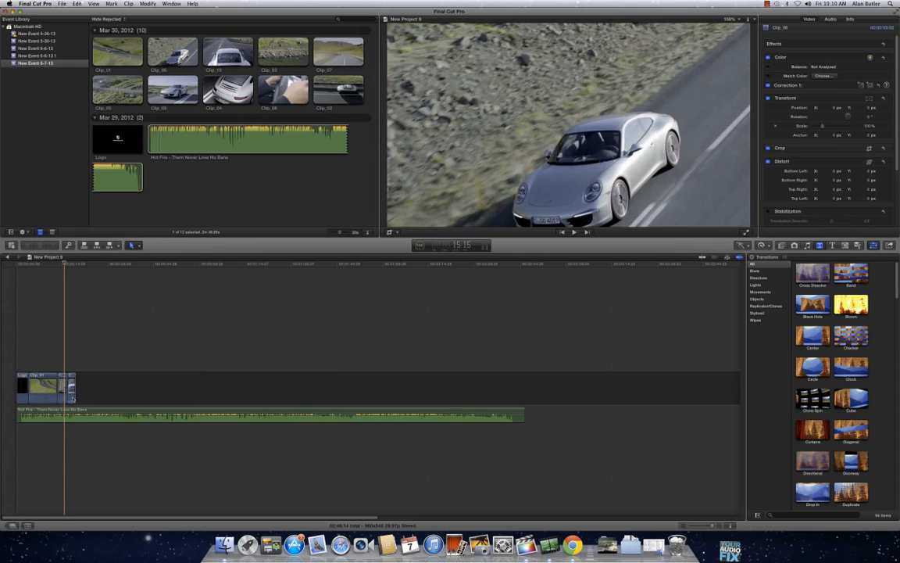
click(72, 397)
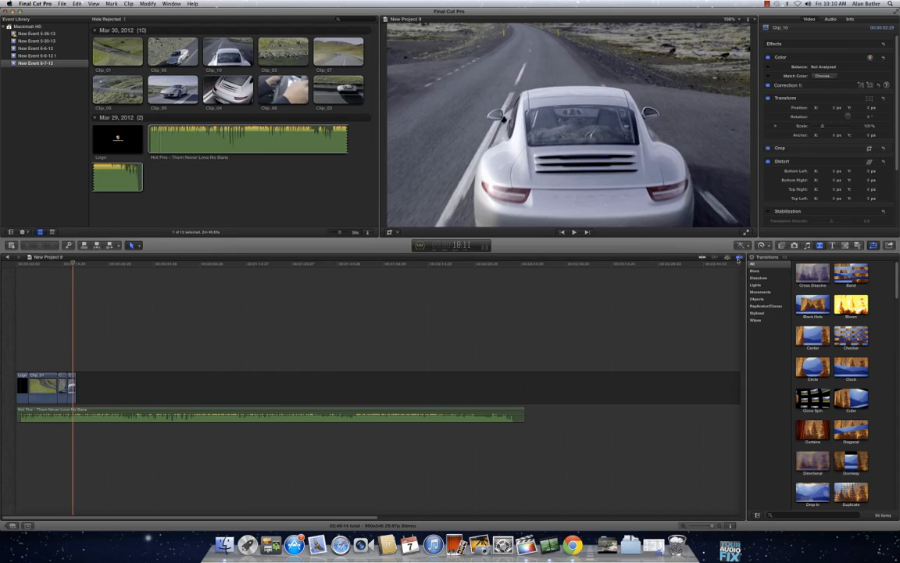
Turn on skimming and check the audio level of Clip_01 in the timeline.
click(702, 259)
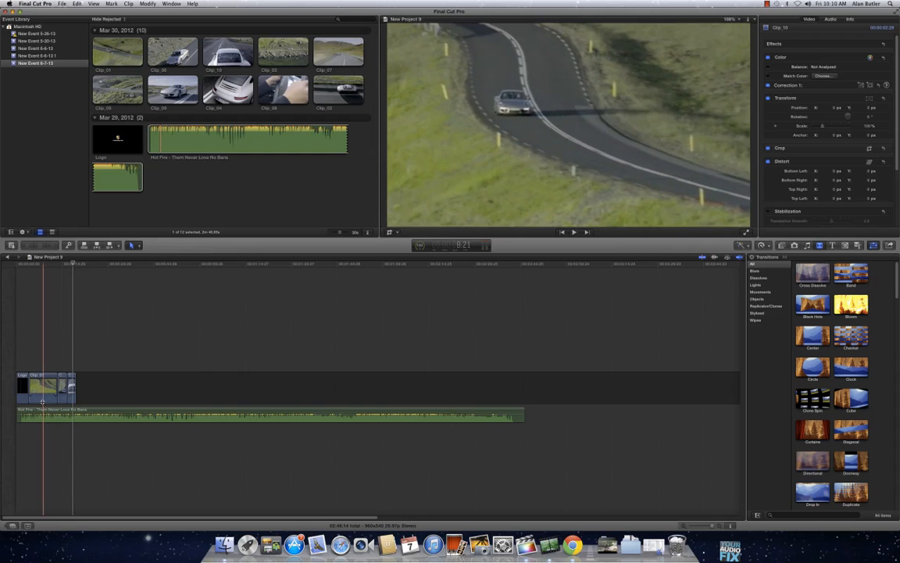
click(42, 395)
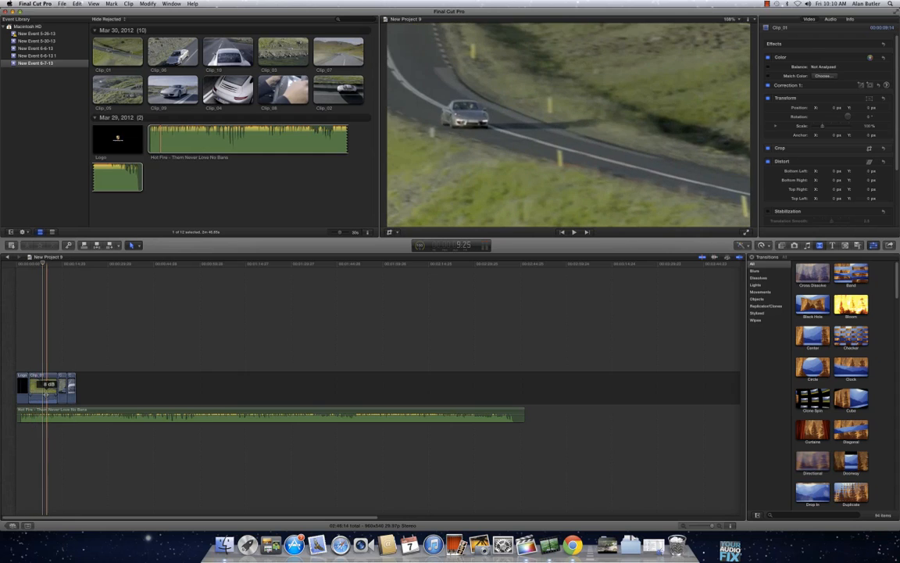
click(714, 258)
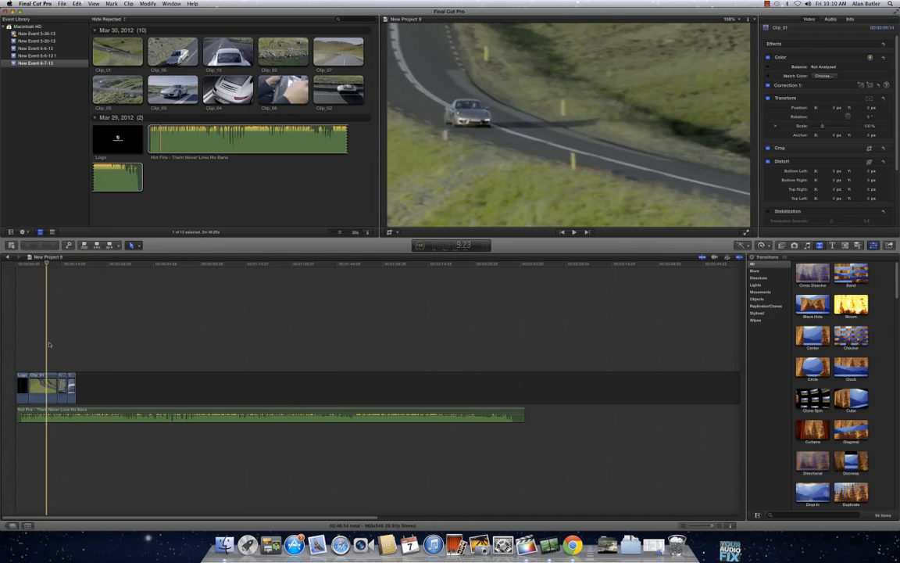
Expand the audio/video of the Hot Fire song in the timeline and select Clip_01.
right_click(55, 413)
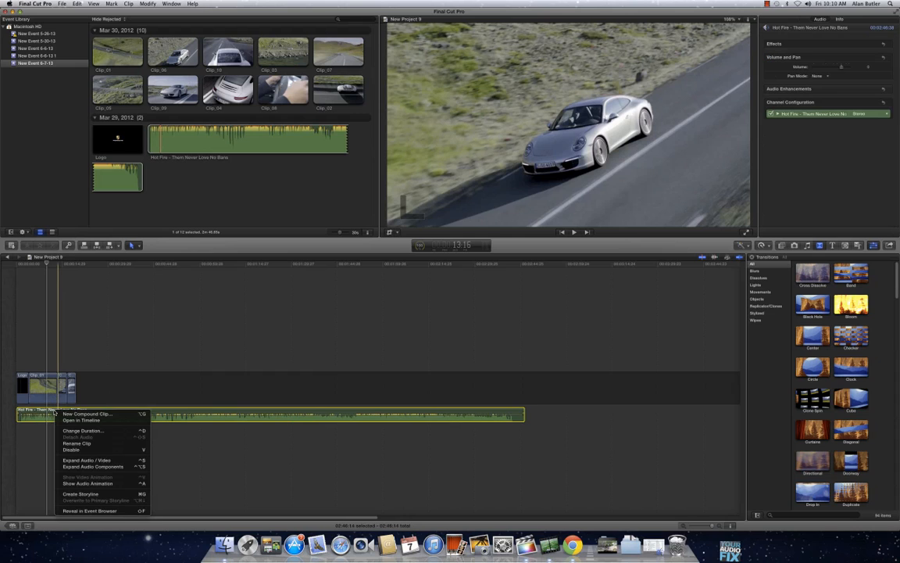
click(81, 460)
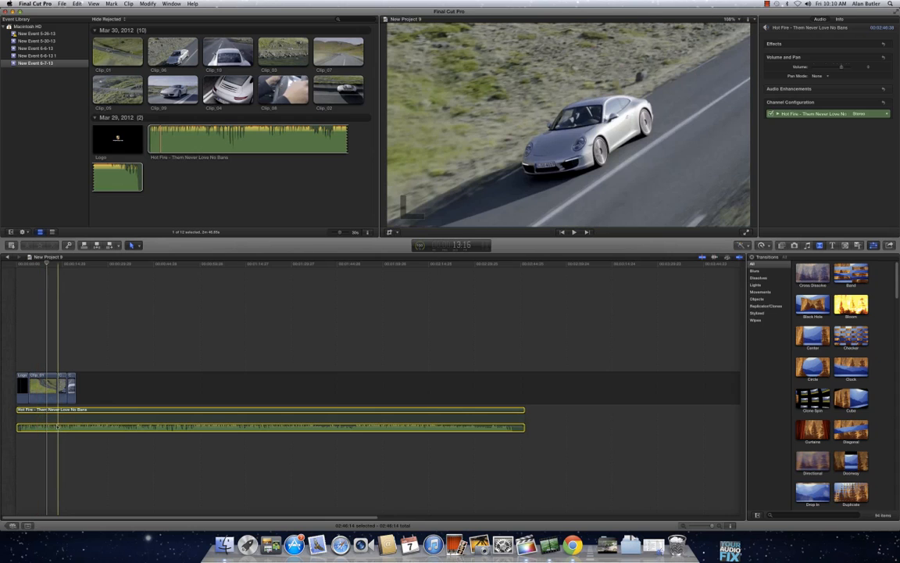
click(46, 393)
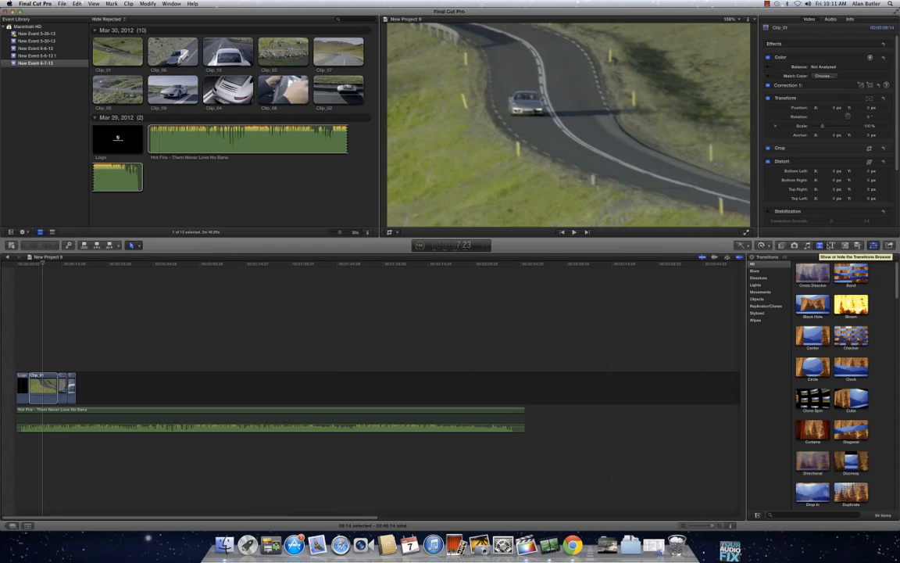
Apply the Gaussian transition from the Blurs category to the Logo clip, preview it, and place the playhead after the last video clip.
click(830, 246)
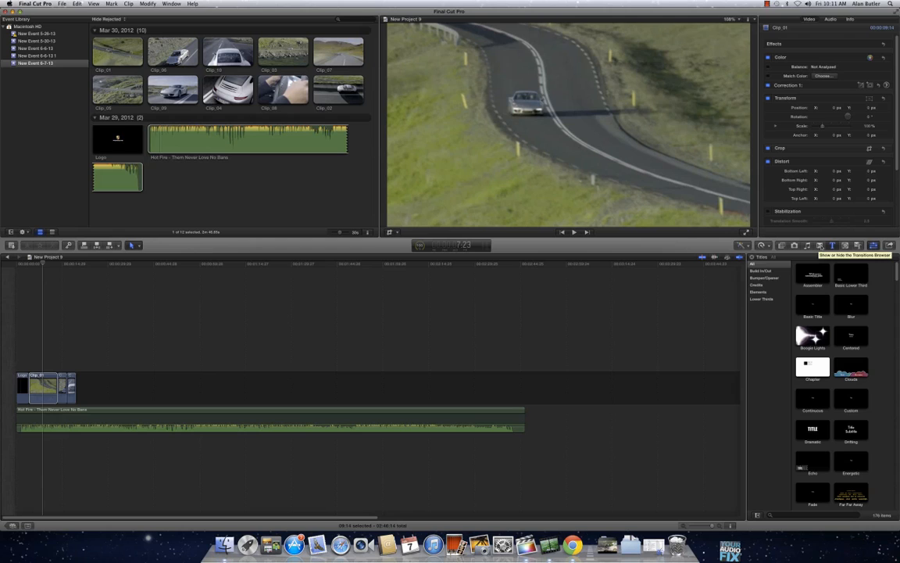
click(819, 245)
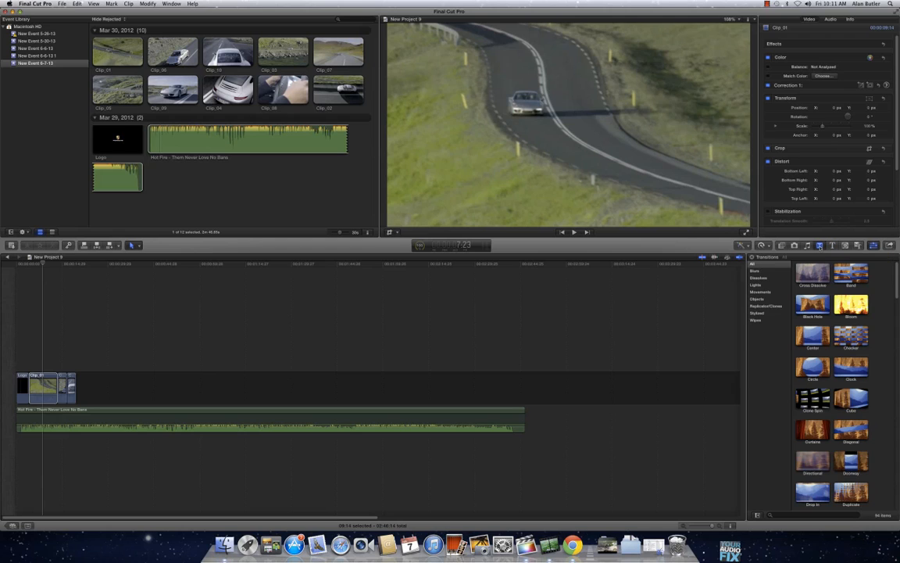
click(756, 272)
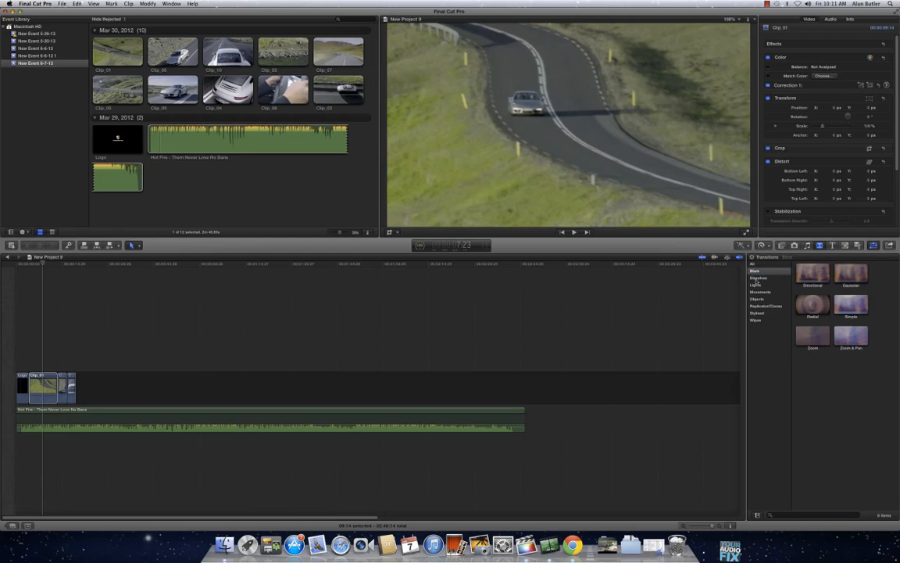
mouse_move(840, 274)
mouse_down()
mouse_move(33, 346)
mouse_move(21, 384)
mouse_up()
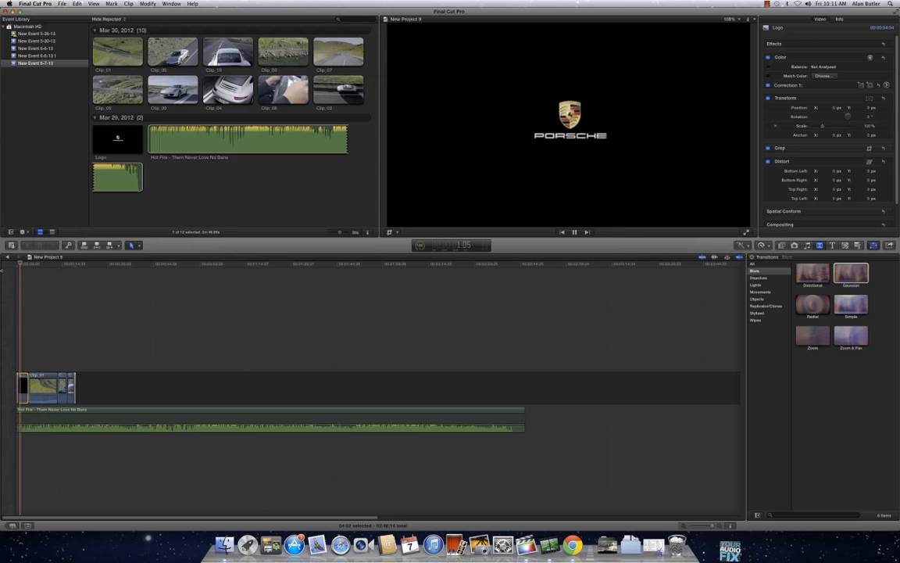
click(75, 272)
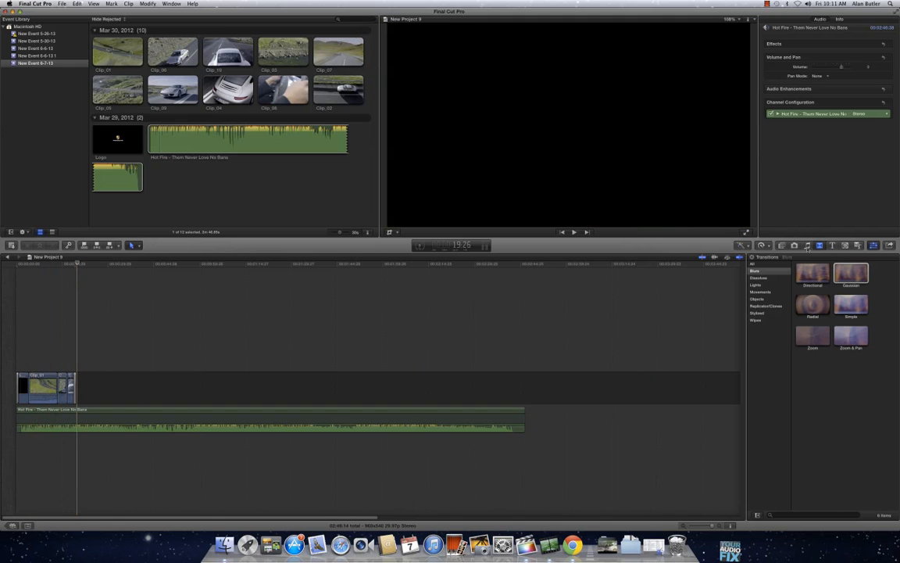
Add a Basic Title after the last video clip in the timeline and set its text to "Thanks for watching".
click(857, 245)
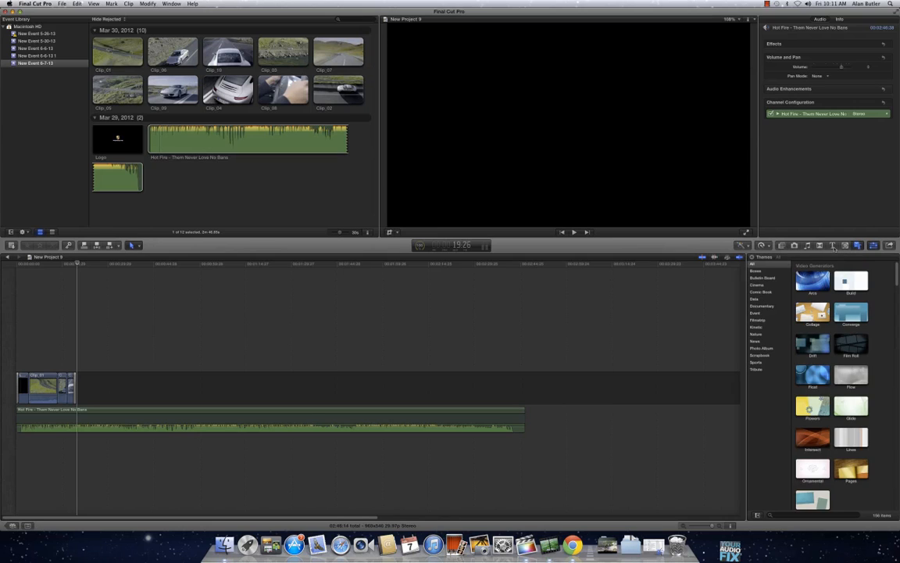
click(833, 246)
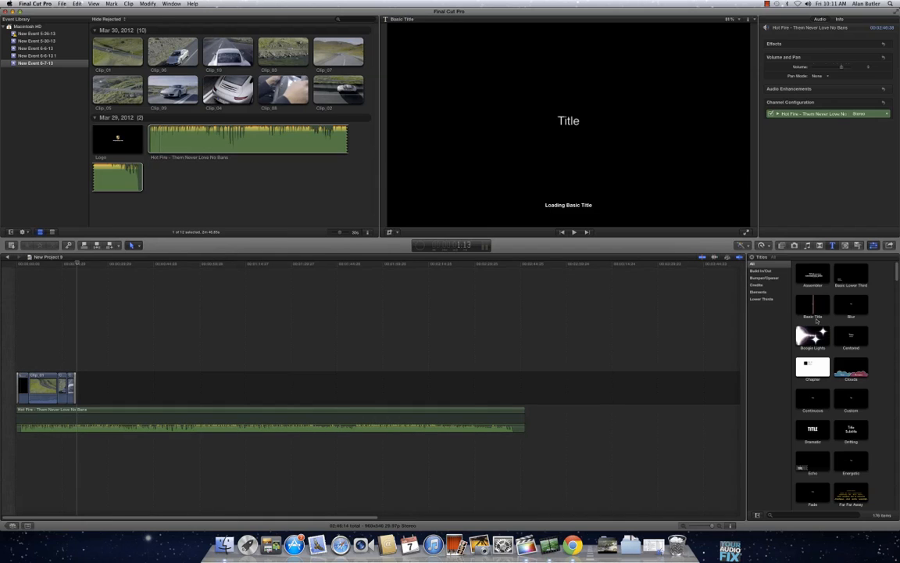
drag(818, 310, 80, 390)
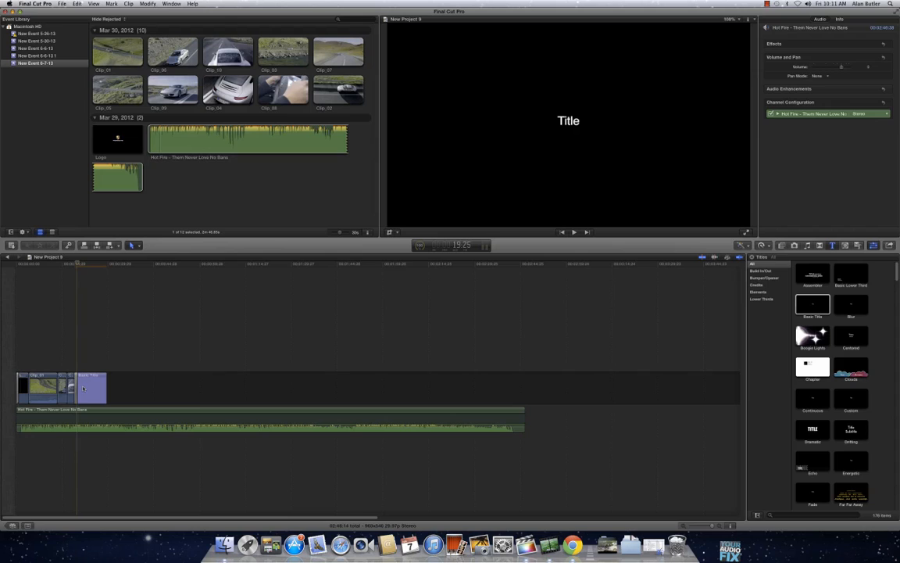
click(579, 122)
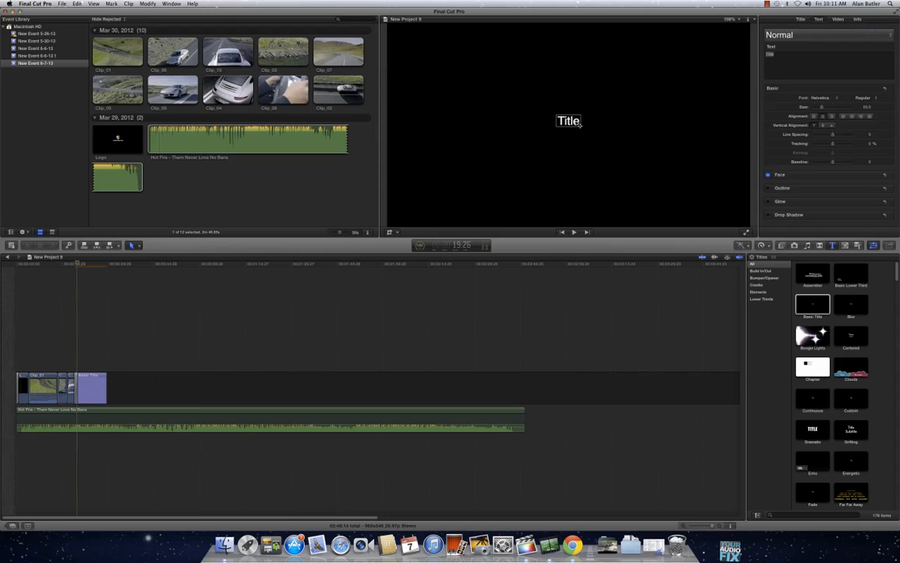
double_click(578, 122)
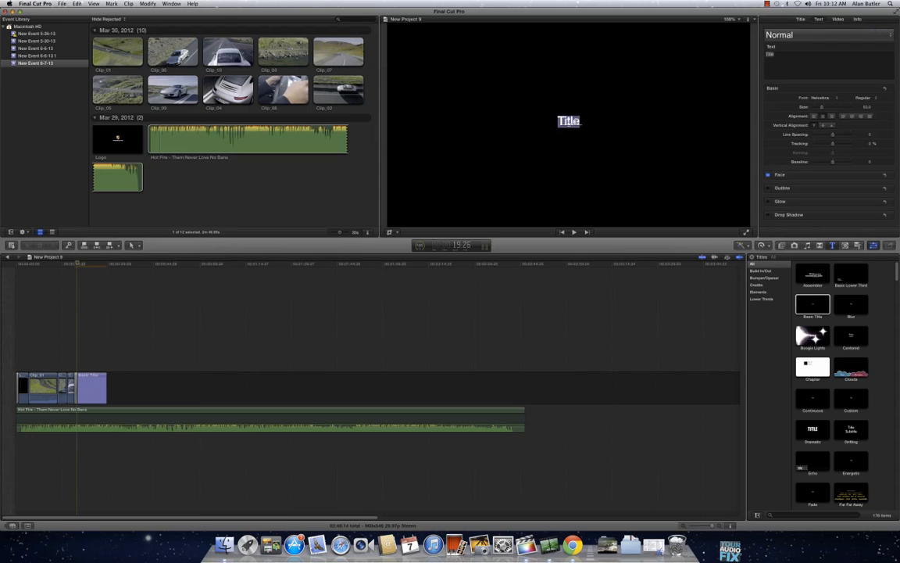
text(Thanks for watching)
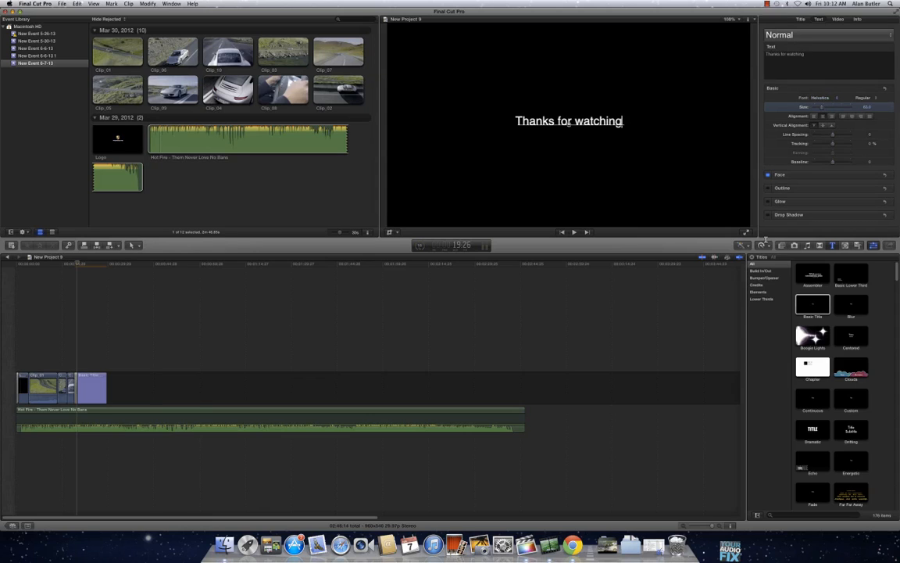
Apply Balance Color to Clip_01 in the timeline.
click(42, 386)
click(38, 383)
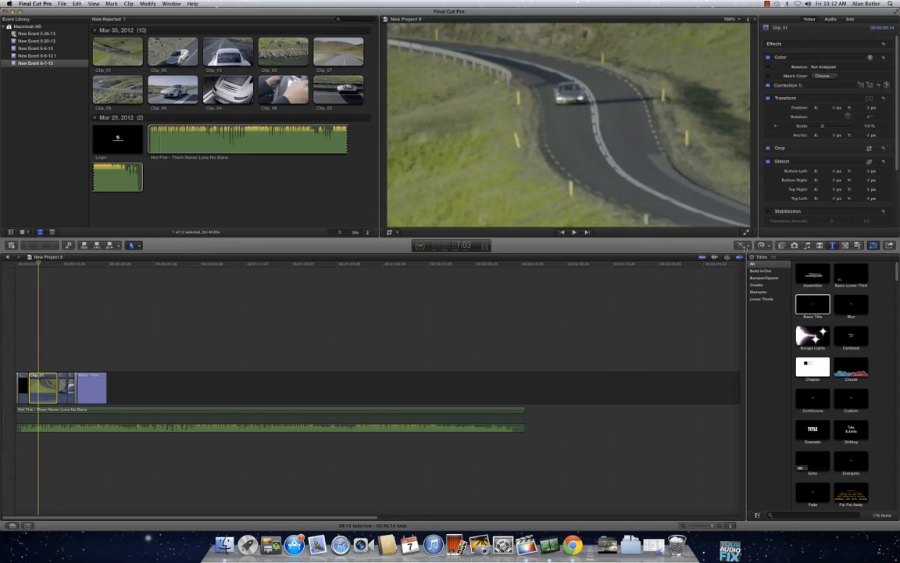
click(744, 246)
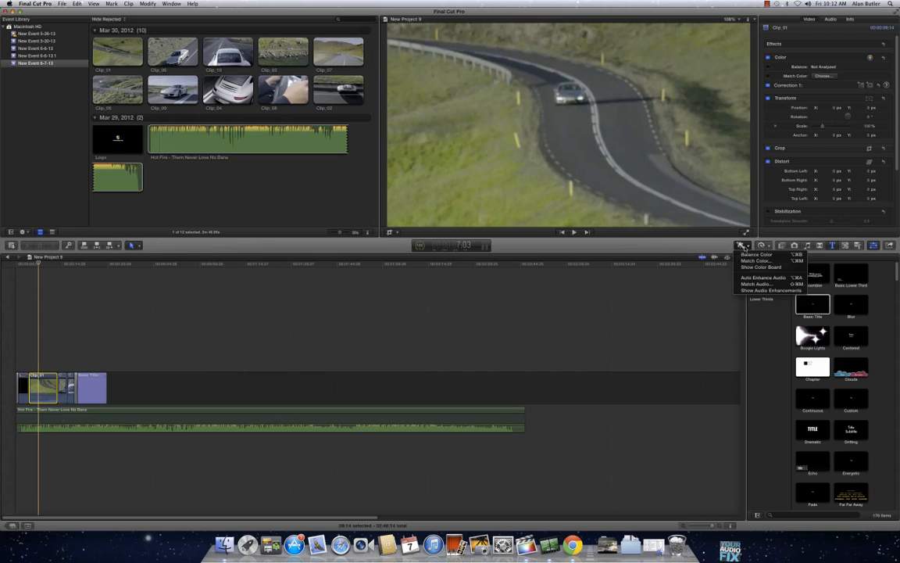
click(743, 254)
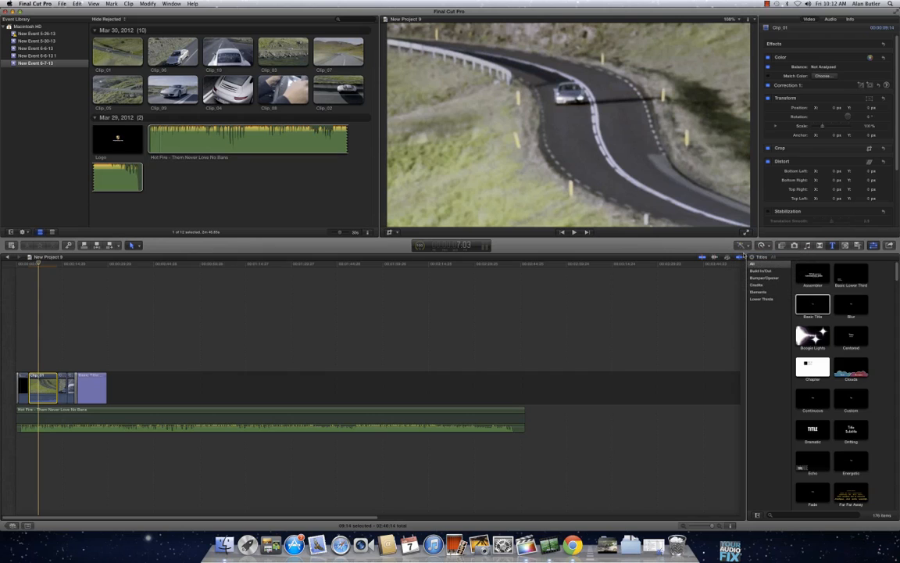
click(740, 246)
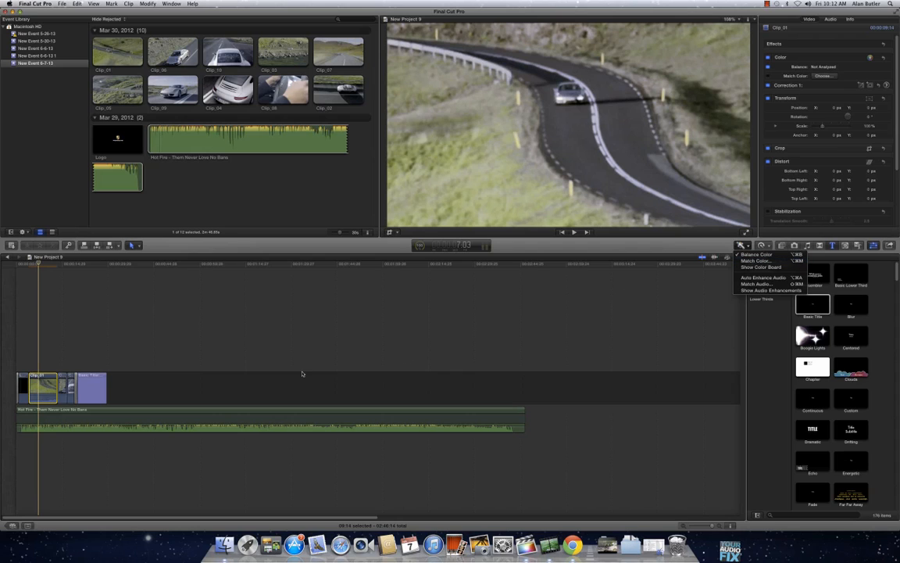
Match the color of Clip_06 to a frame of Clip_01 in the timeline and apply the match.
click(62, 386)
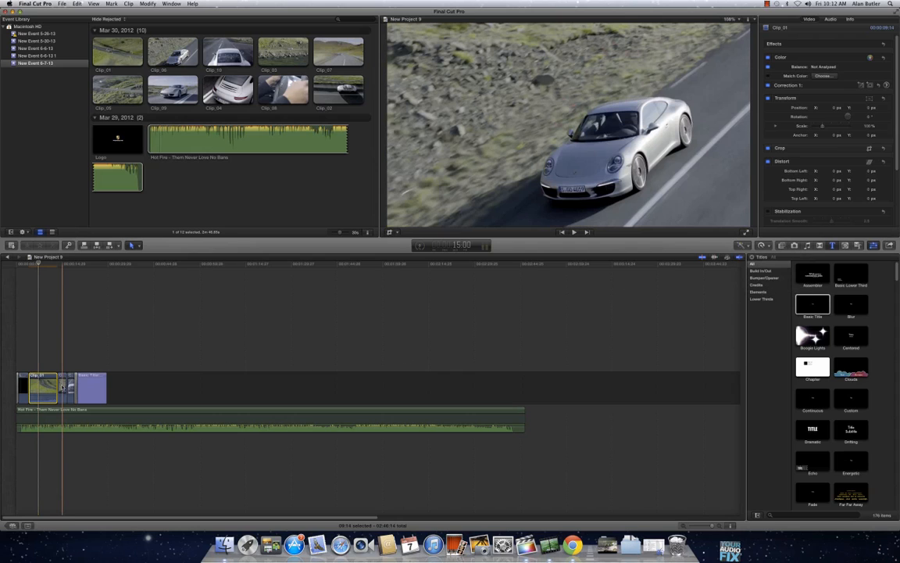
click(62, 386)
click(741, 245)
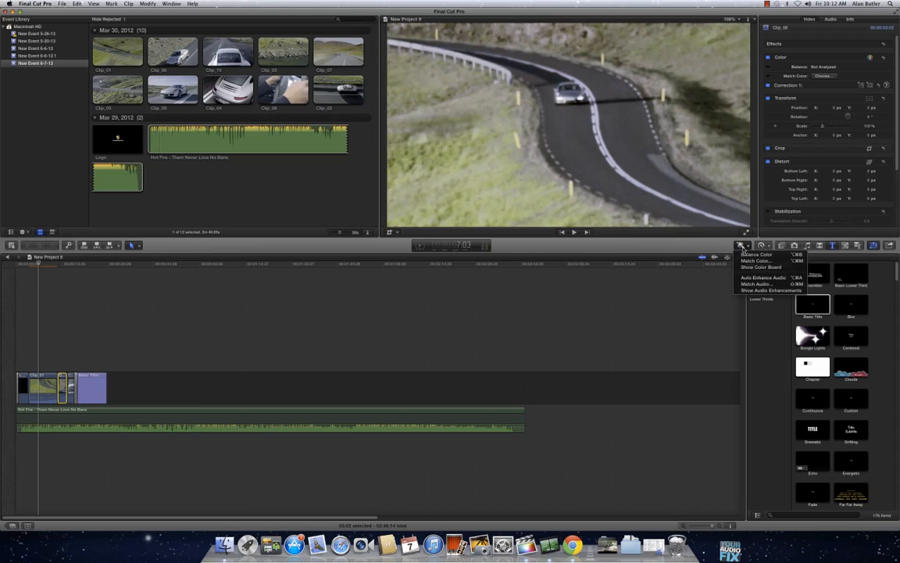
click(694, 235)
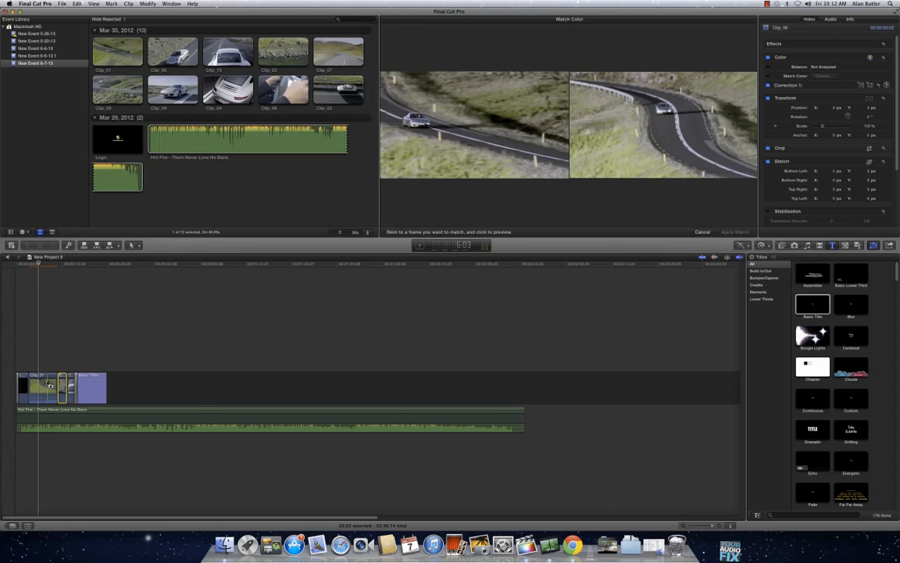
click(45, 385)
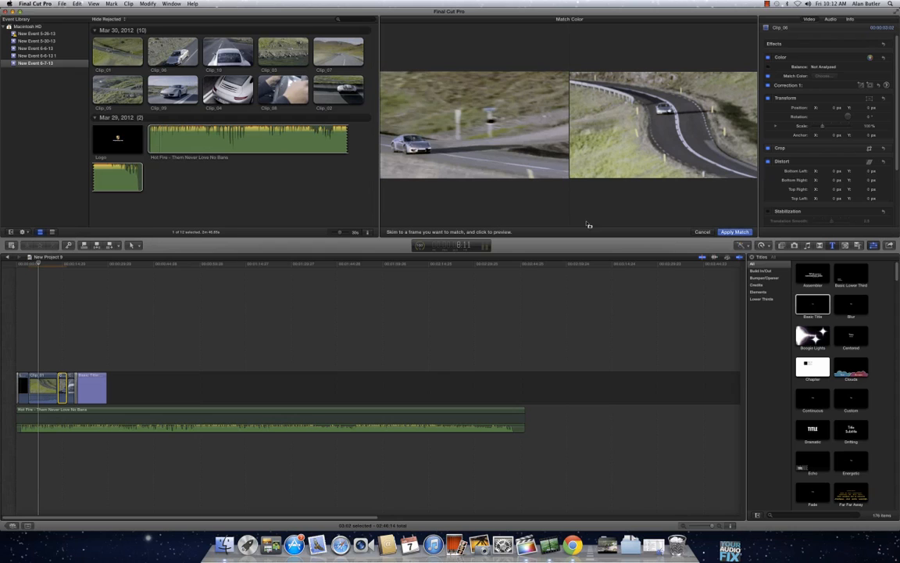
click(734, 231)
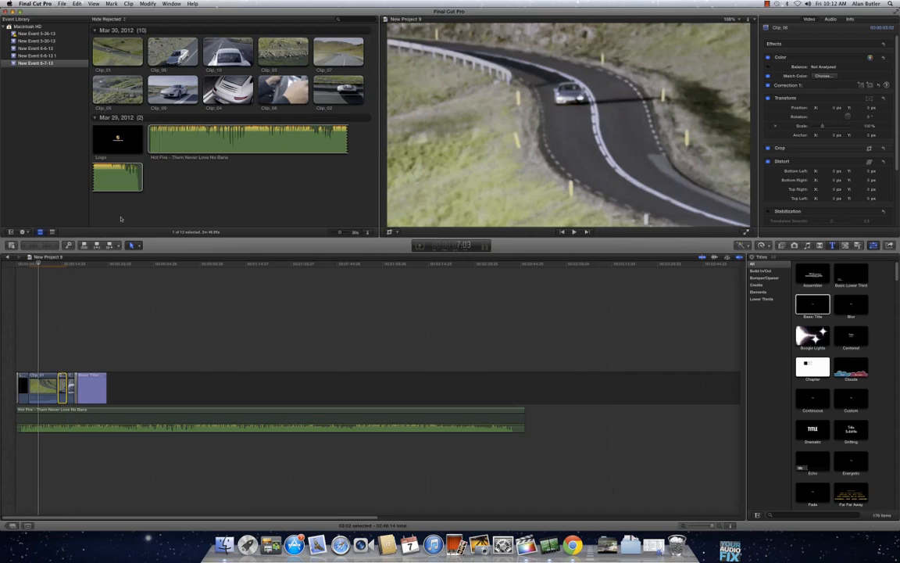
Raise the volume of Clip_01 to 12 dB and expand its audio enhancement settings.
click(49, 389)
click(829, 19)
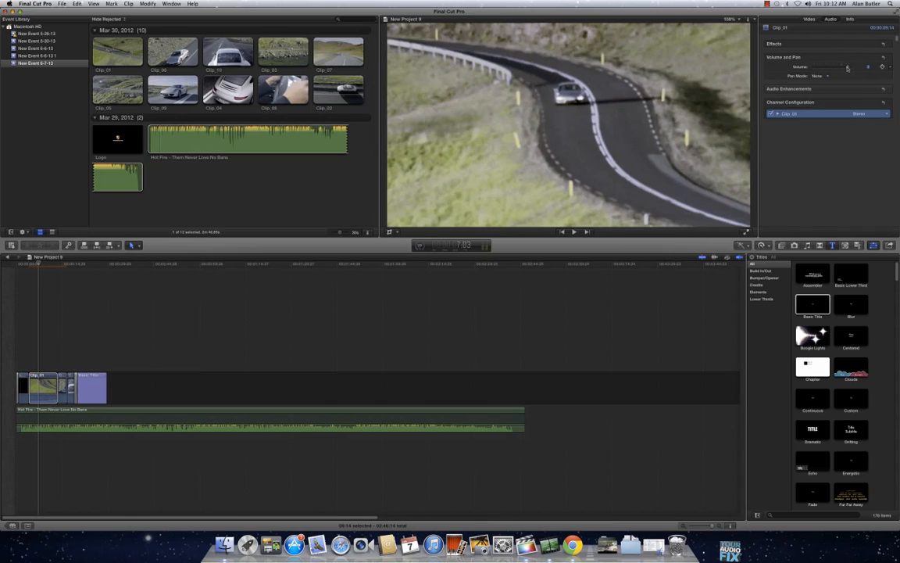
mouse_move(849, 69)
mouse_down()
mouse_move(831, 70)
mouse_move(853, 71)
mouse_up()
click(821, 90)
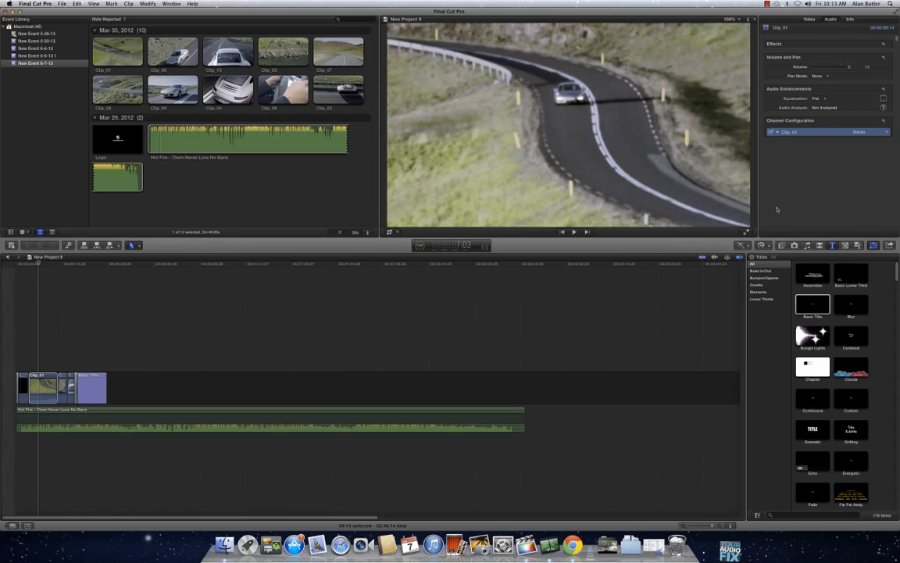
click(763, 245)
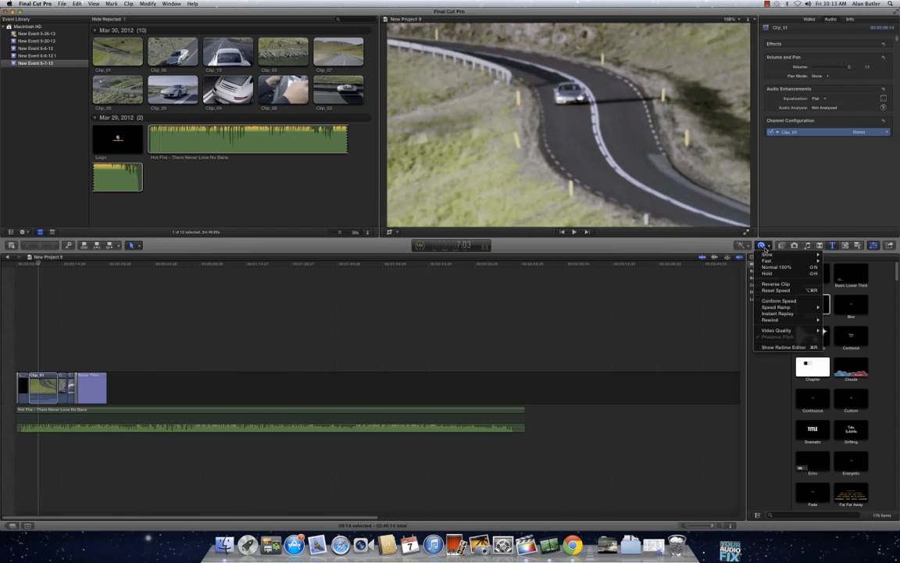
mouse_move(768, 261)
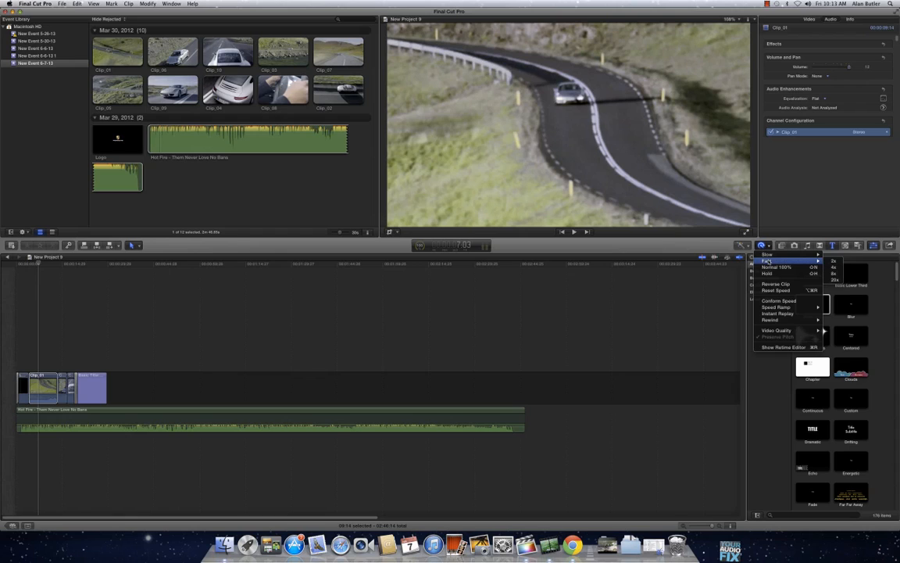
mouse_move(791, 332)
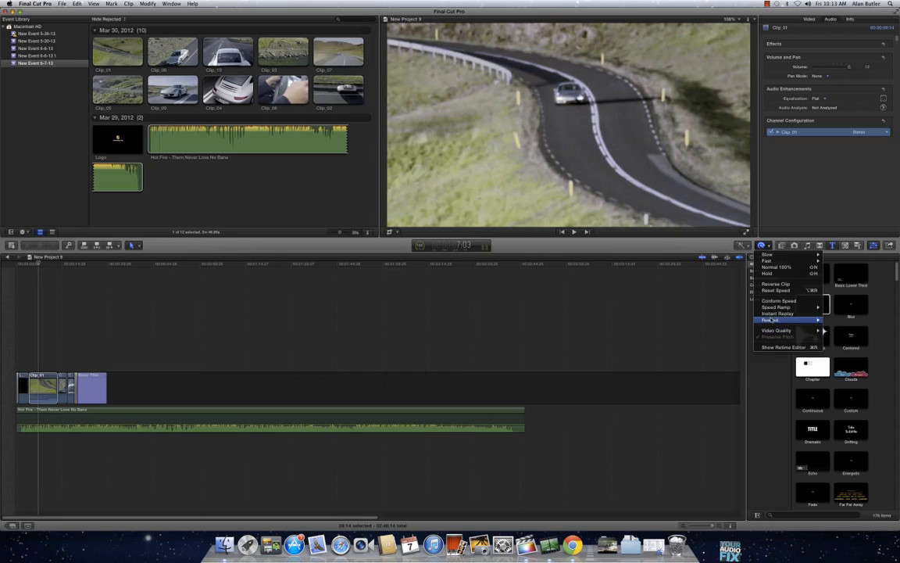
click(745, 287)
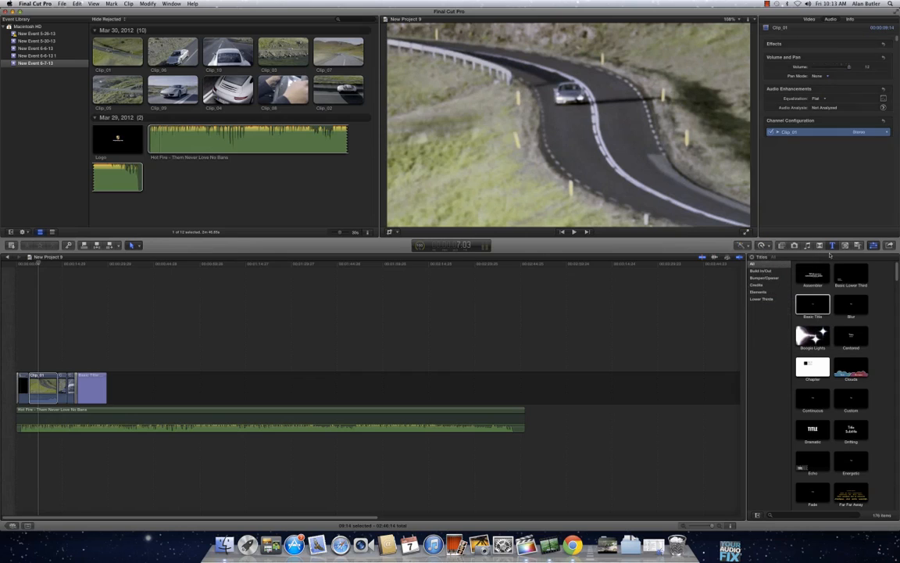
click(795, 245)
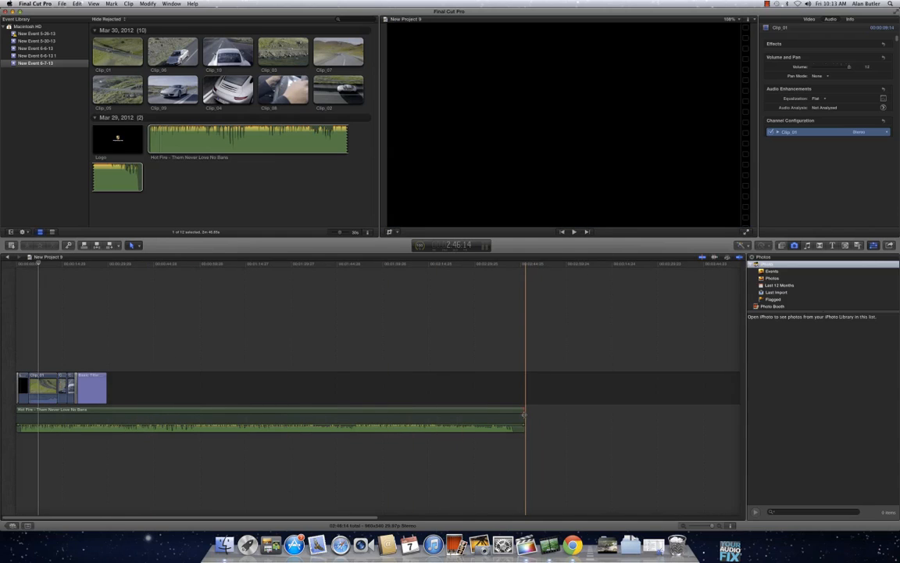
Collapse the audio/video of the Hot Fire song and trim its end to the end of the Basic Title.
drag(524, 414, 526, 412)
right_click(471, 411)
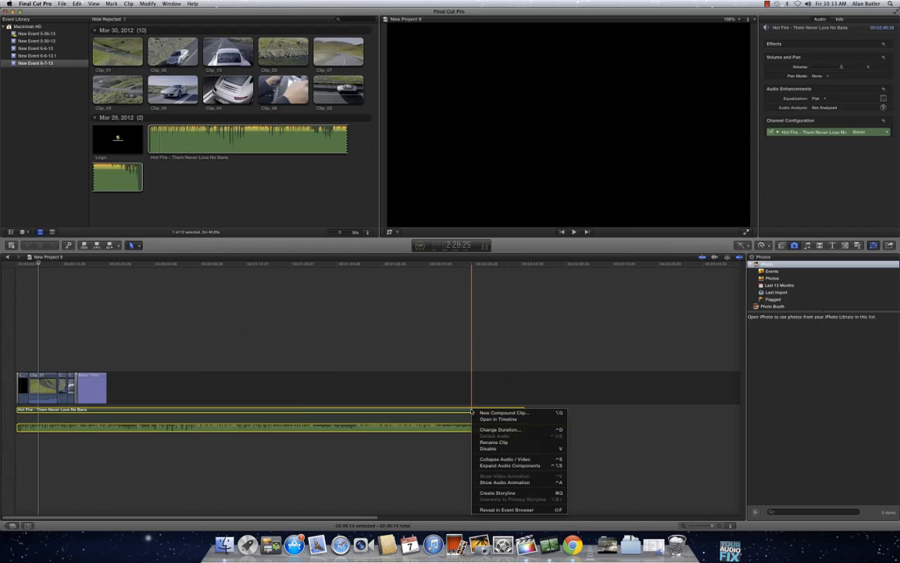
click(503, 460)
drag(524, 414, 106, 414)
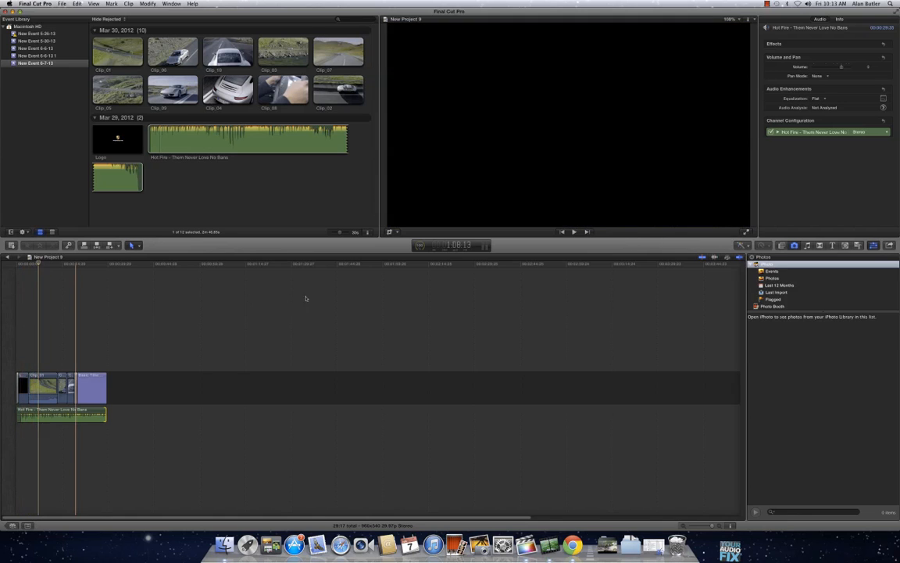
Show the audio enhancements for the Hot Fire song and bring back the transitions browser.
click(742, 246)
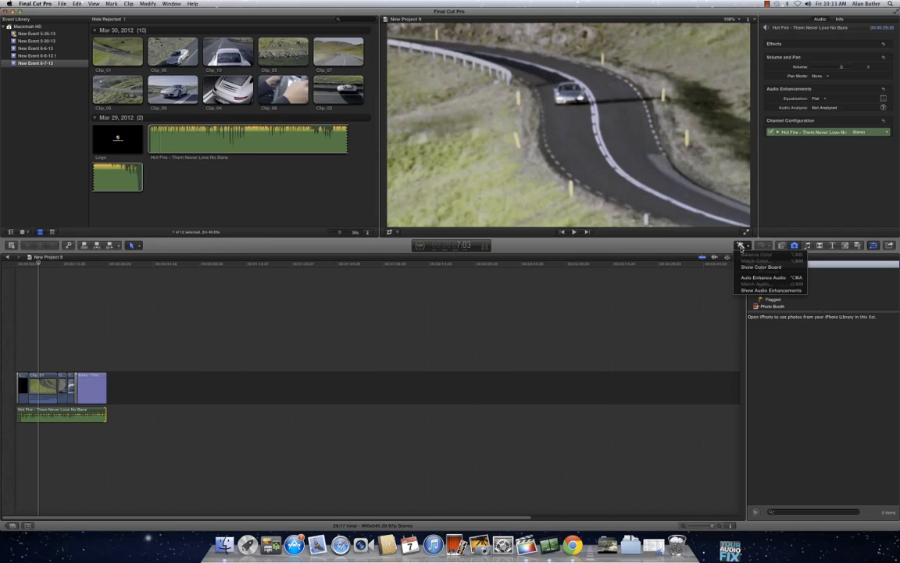
click(770, 291)
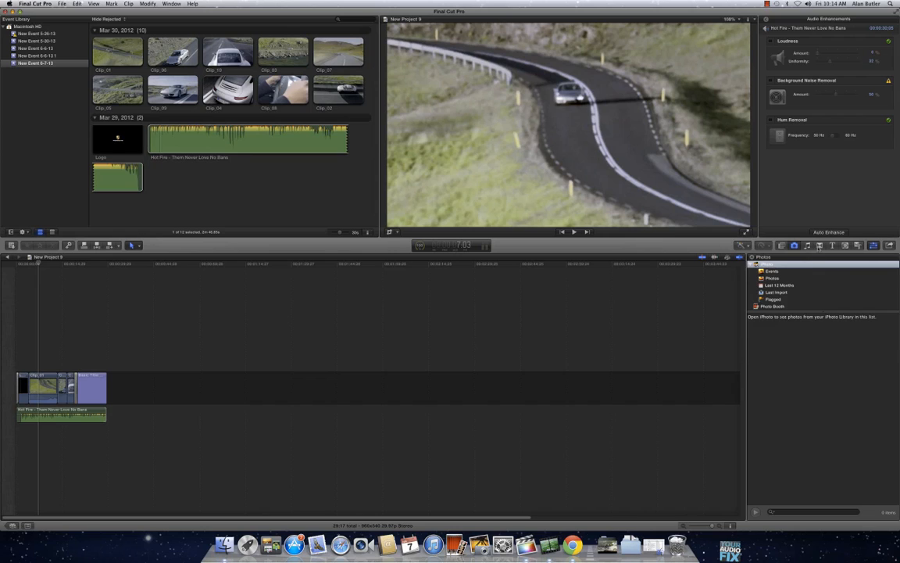
click(819, 245)
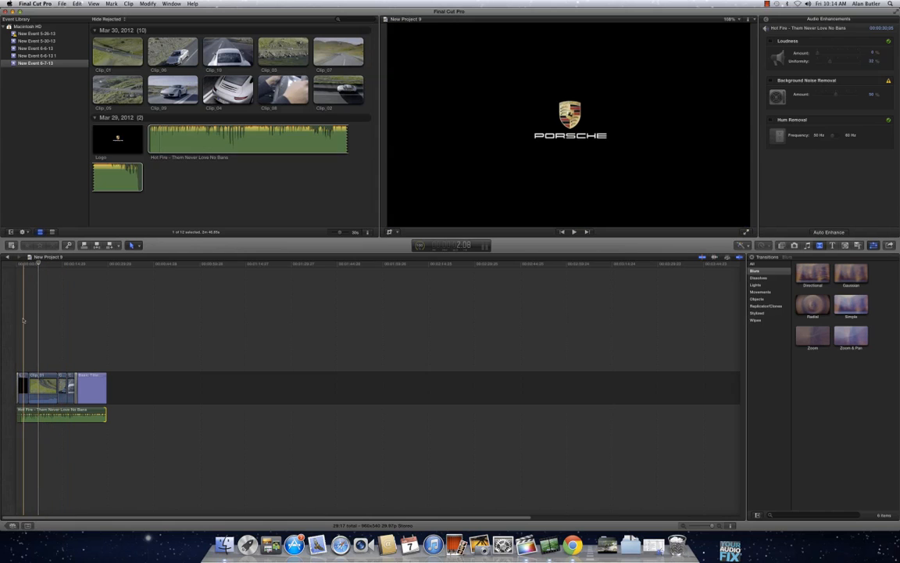
Play the project from the start and lower the Hot Fire song's volume to about -4 dB.
click(14, 319)
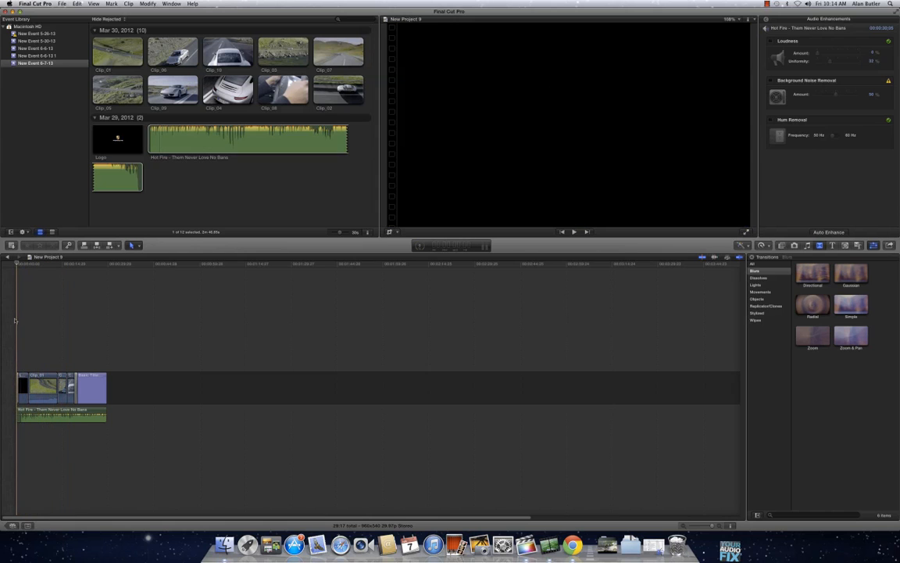
key(space)
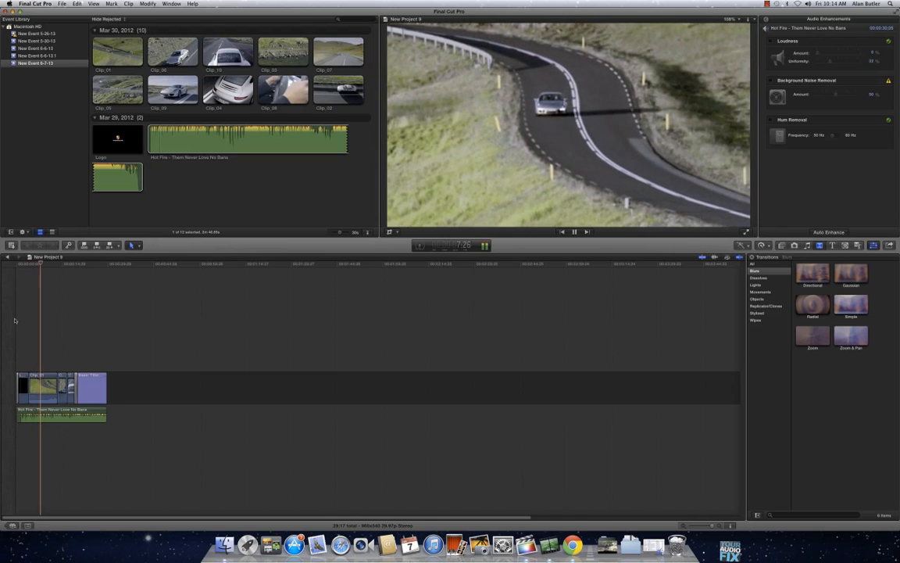
drag(37, 412, 40, 416)
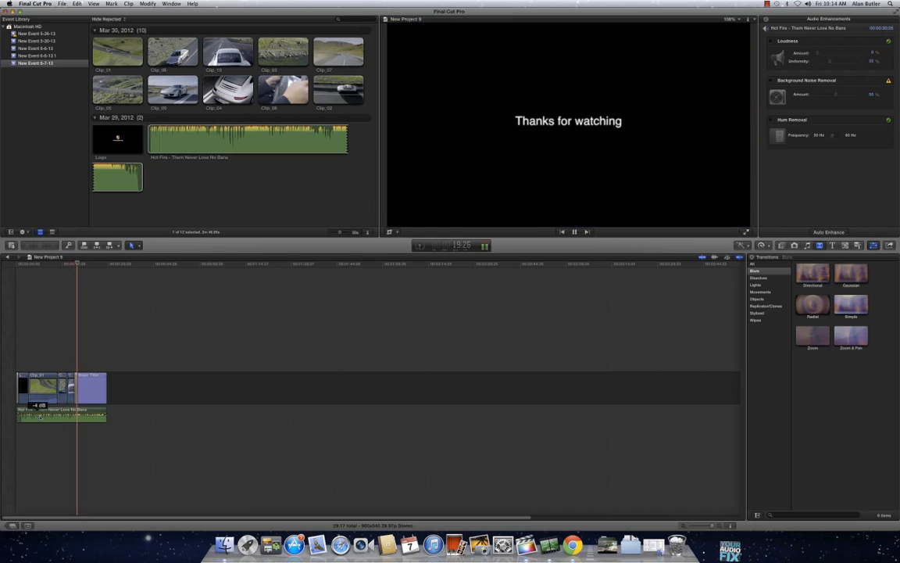
click(69, 305)
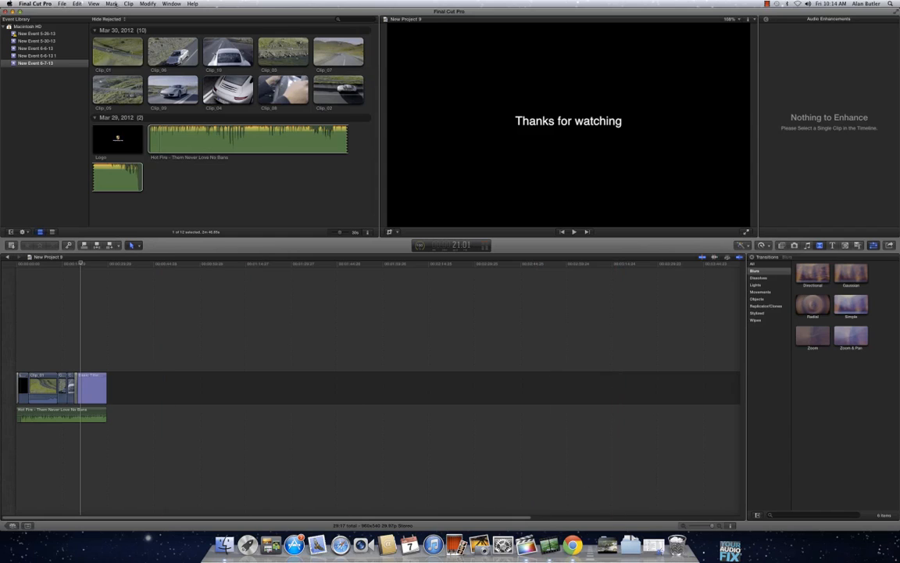
click(168, 335)
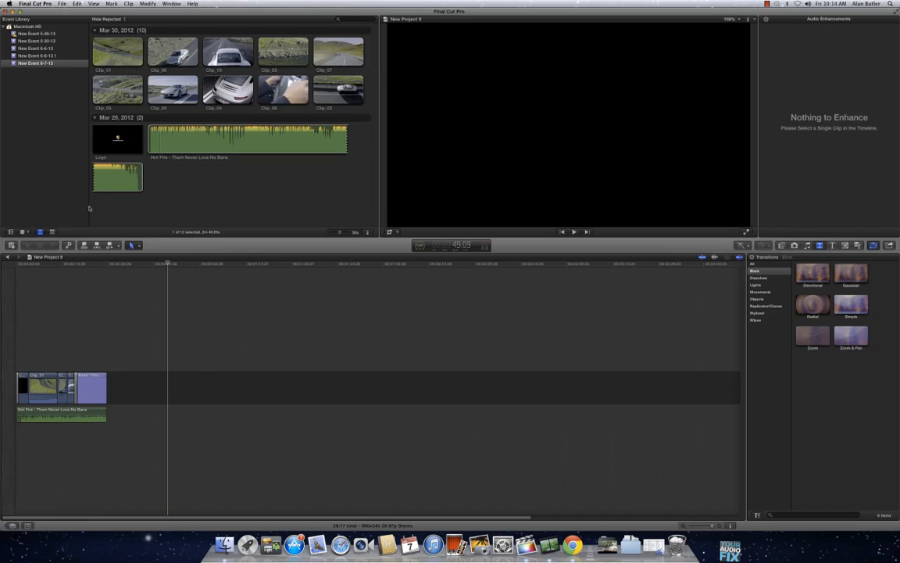
Start a Master File export of the project, trying the Source - Apple ProRes 422 video codec before choosing H.264.
click(62, 4)
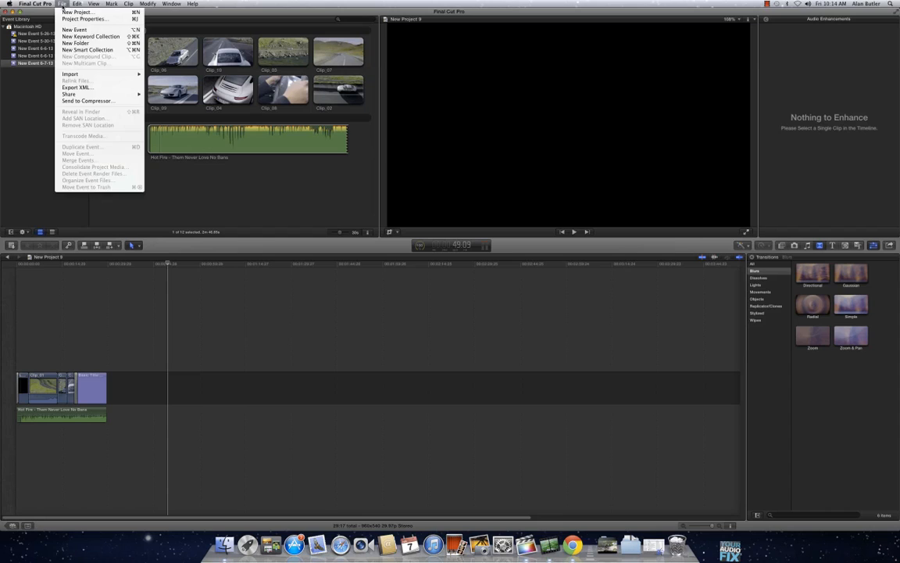
mouse_move(91, 95)
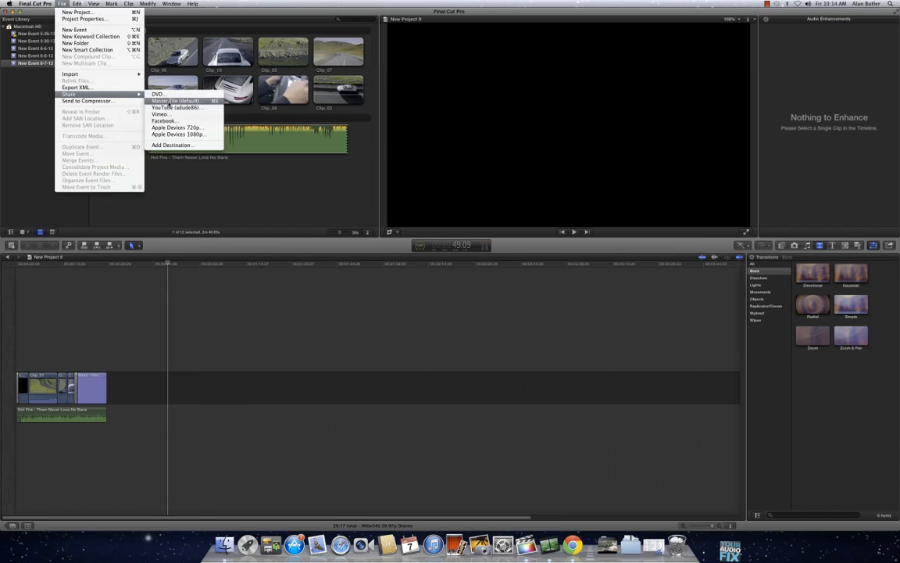
click(169, 101)
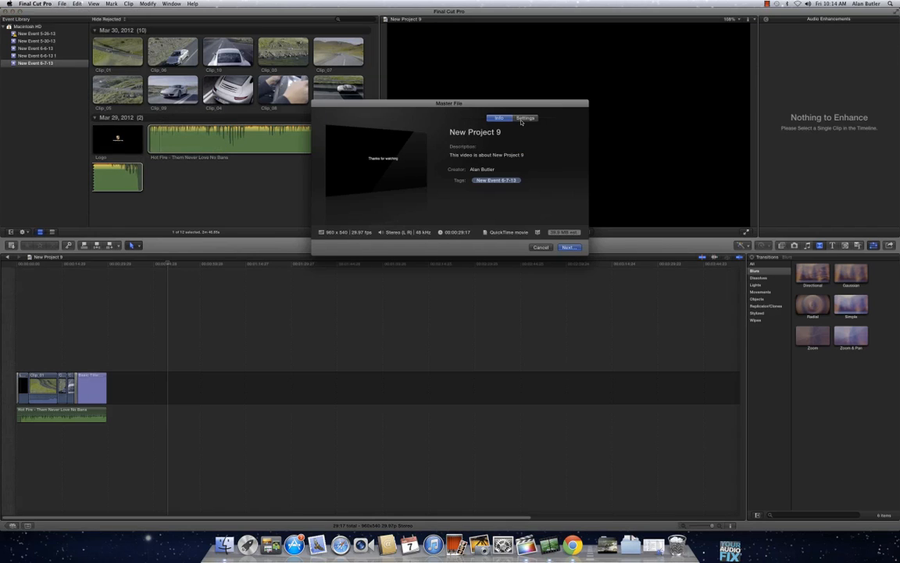
click(524, 118)
click(519, 158)
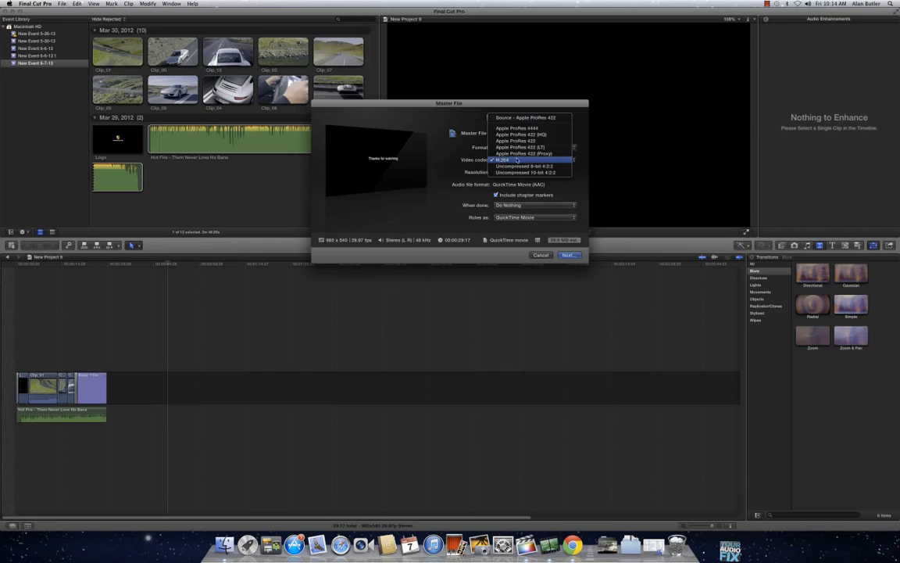
click(523, 117)
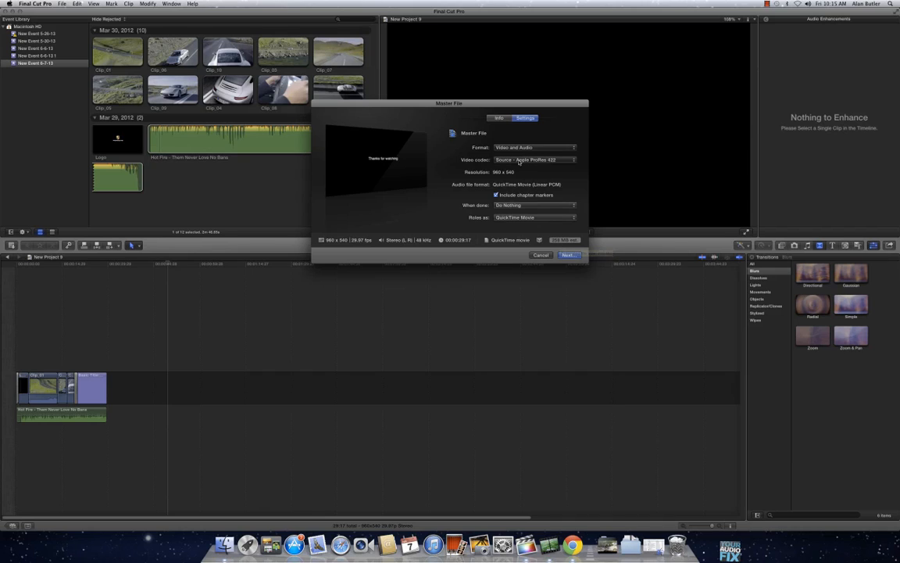
click(518, 161)
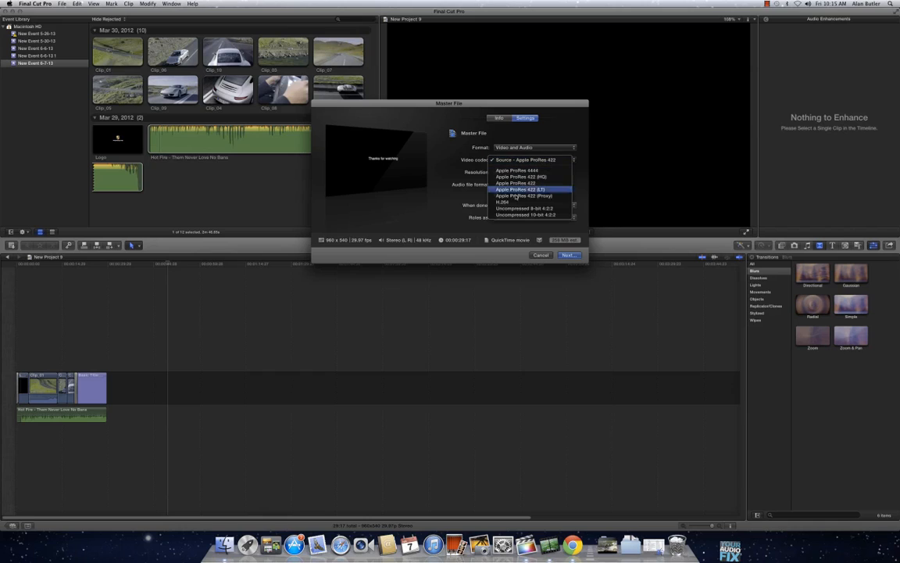
click(516, 203)
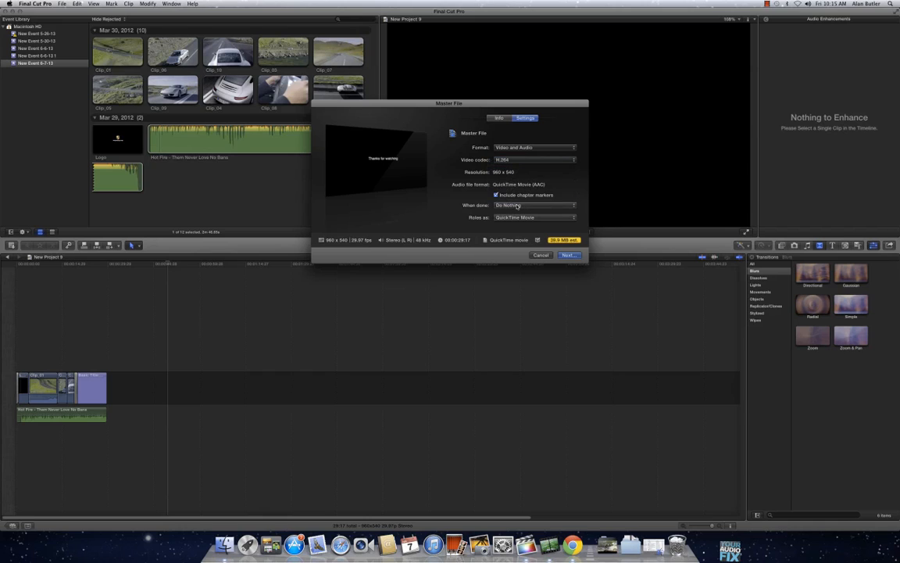
Turn off the inclusion of chapter markers and save the master file to the Desktop as Porche.
click(496, 195)
click(571, 256)
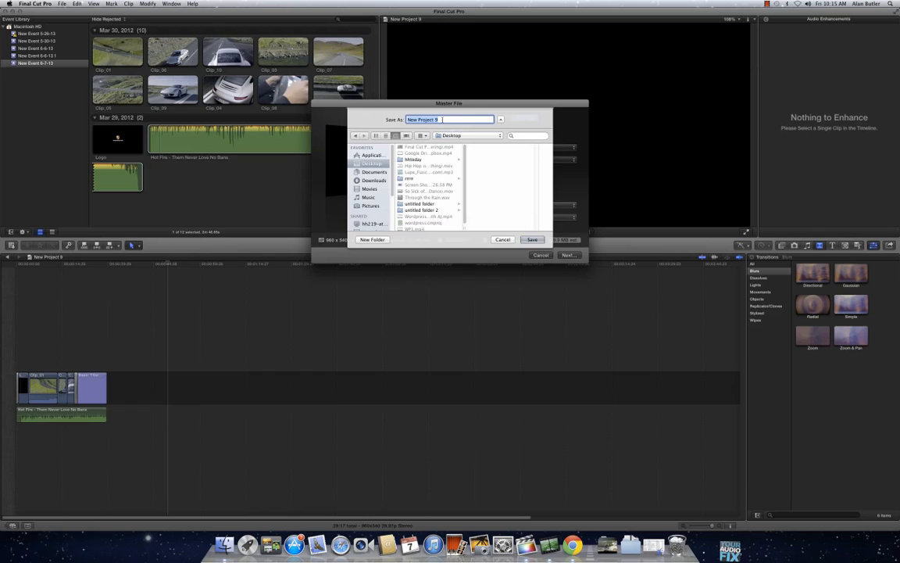
text(Porche)
click(541, 239)
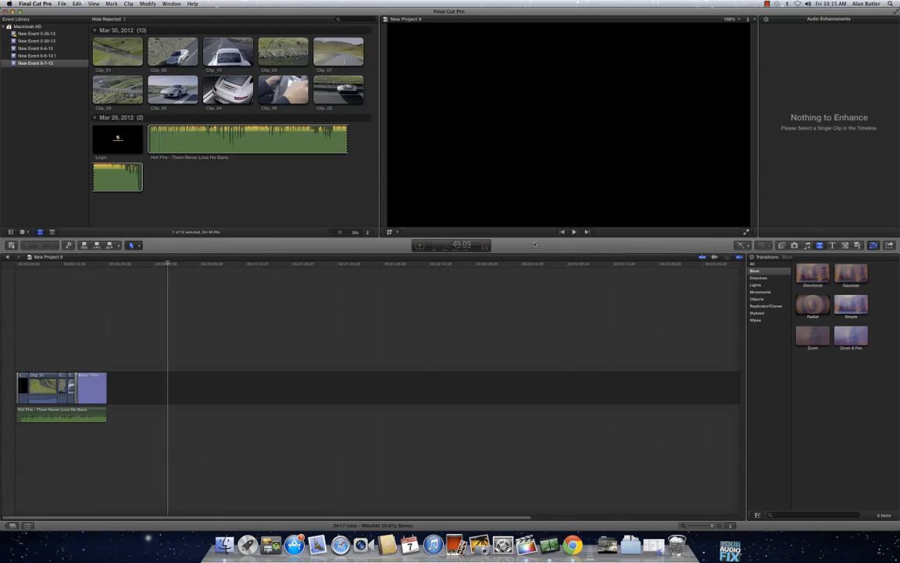
Check the sharing progress in the Background Tasks window and close it.
click(418, 248)
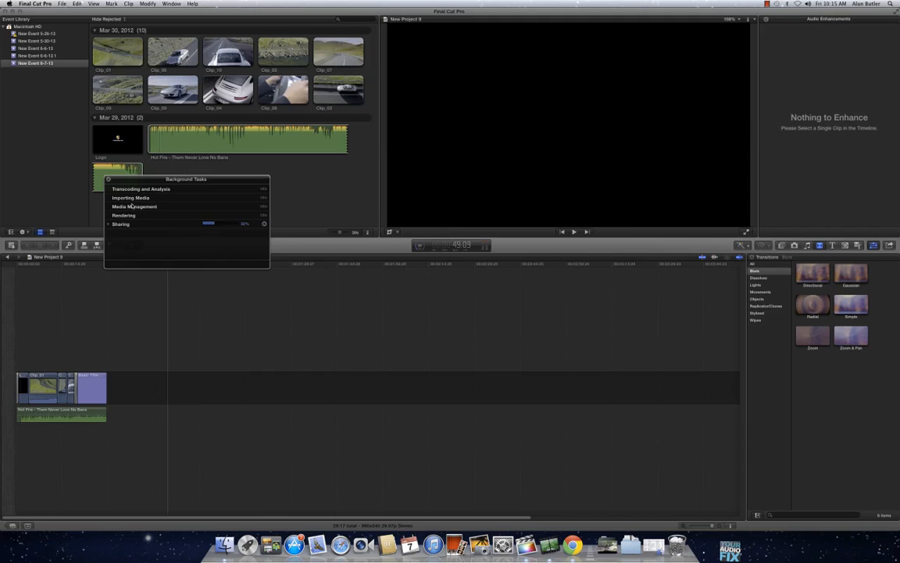
click(108, 180)
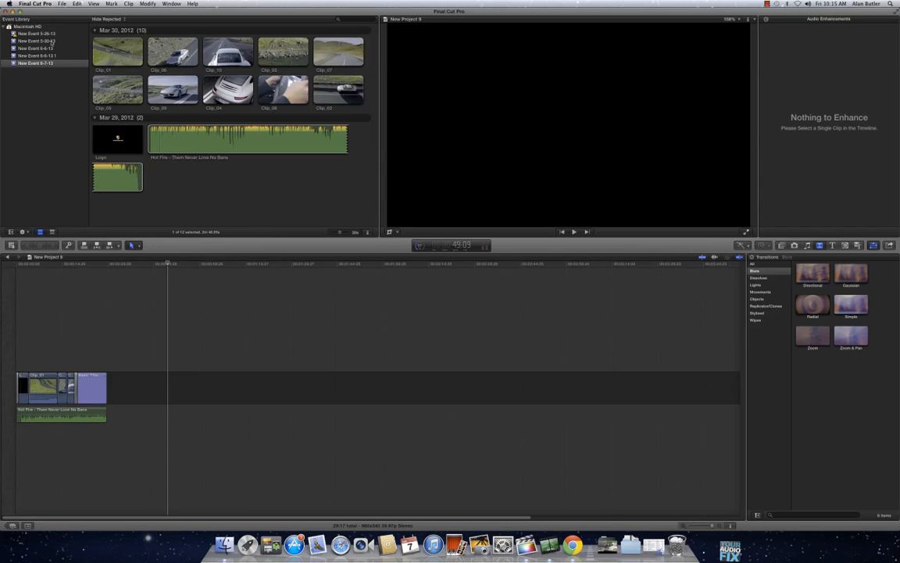
right_click(550, 545)
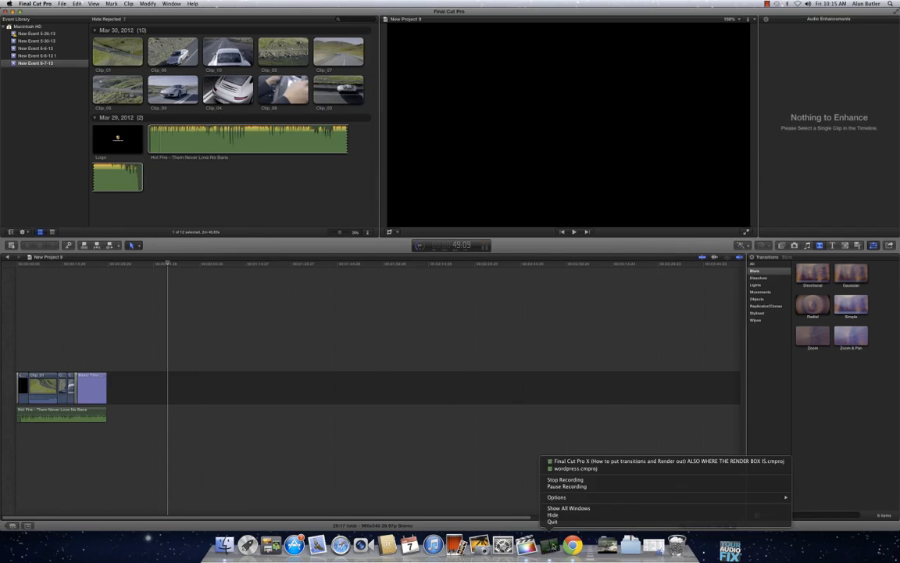